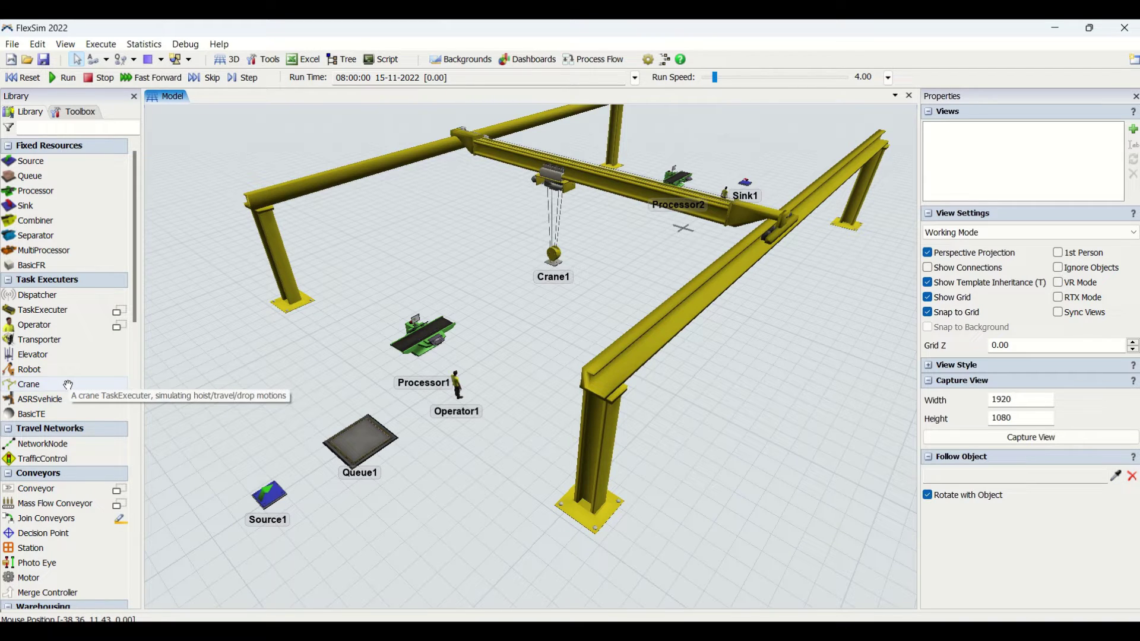
# - Select Crane1 and review its properties
pyautogui.click(287, 189)
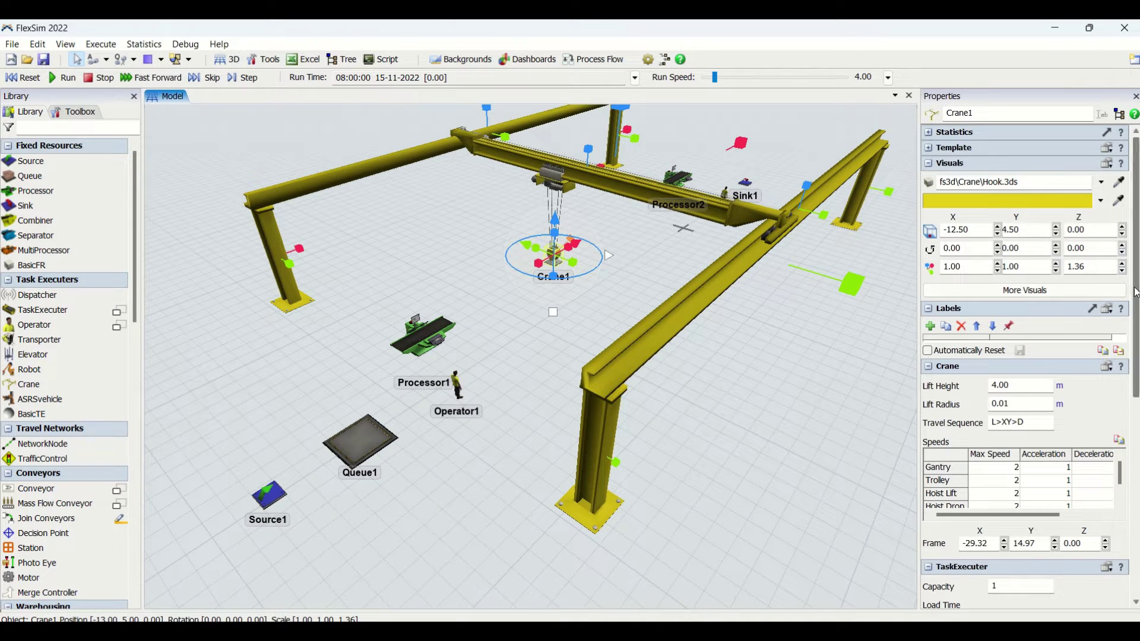
pyautogui.moveTo(1136, 292); pyautogui.dragTo(1133, 514)
pyautogui.click(457, 300)
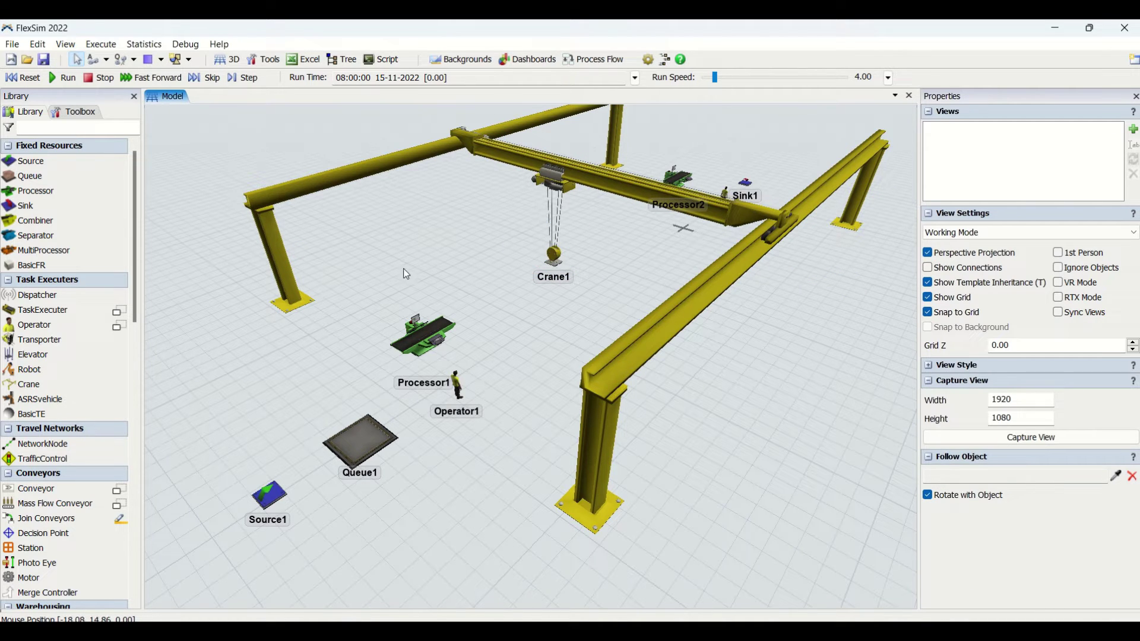
pyautogui.moveTo(298, 367); pyautogui.dragTo(288, 370)
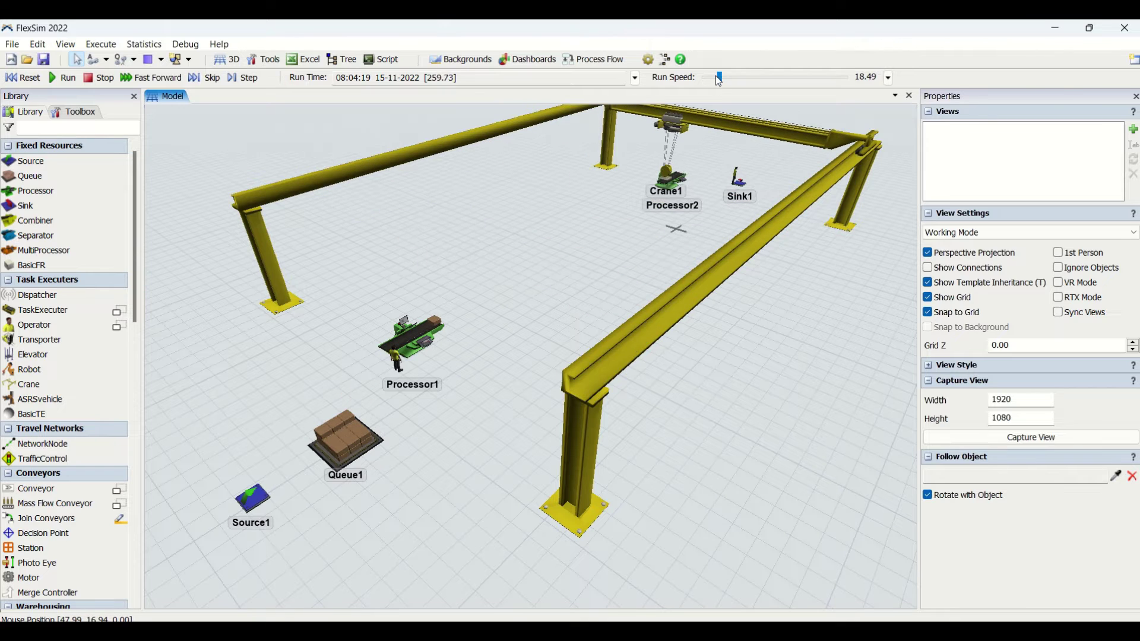
# - Lower the run speed to 11.32 and orbit the view around the whole crane gantry
pyautogui.moveTo(721, 79); pyautogui.dragTo(720, 79)
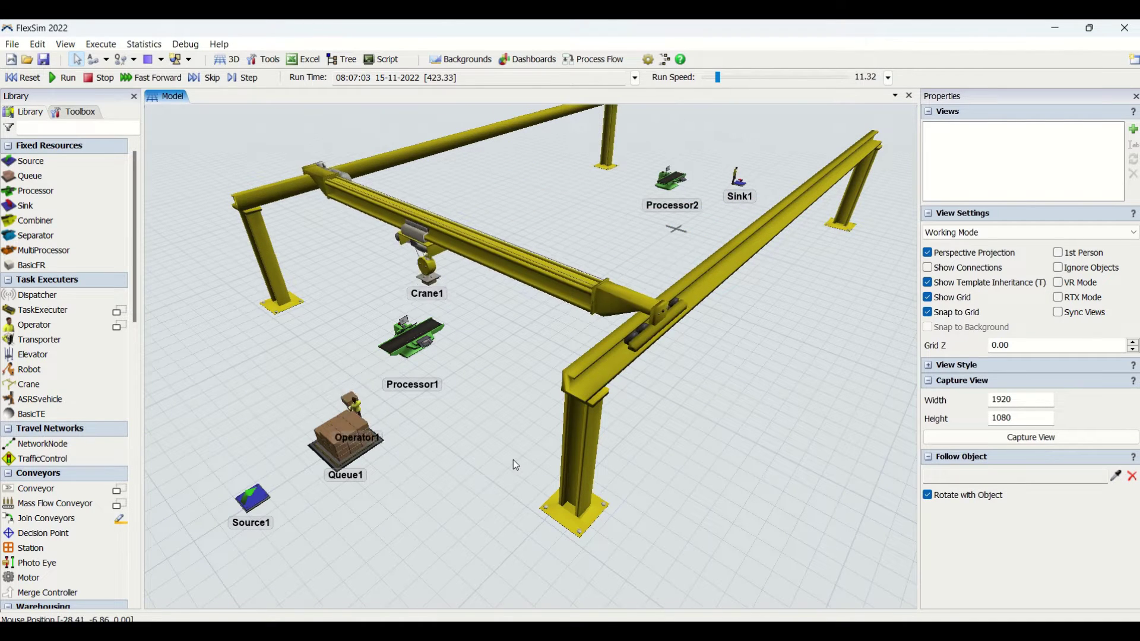
pyautogui.scroll(-3, 516, 459)
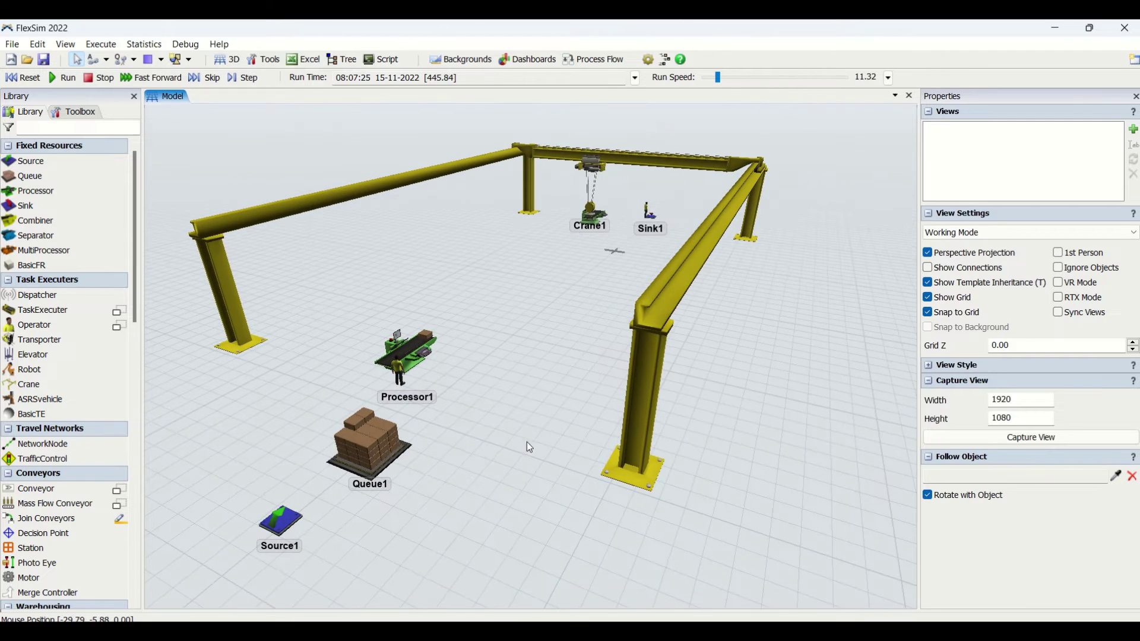
pyautogui.scroll(3, 534, 386)
pyautogui.moveTo(535, 356); pyautogui.dragTo(390, 519, button='right')
pyautogui.moveTo(682, 295); pyautogui.dragTo(703, 232, button='right')
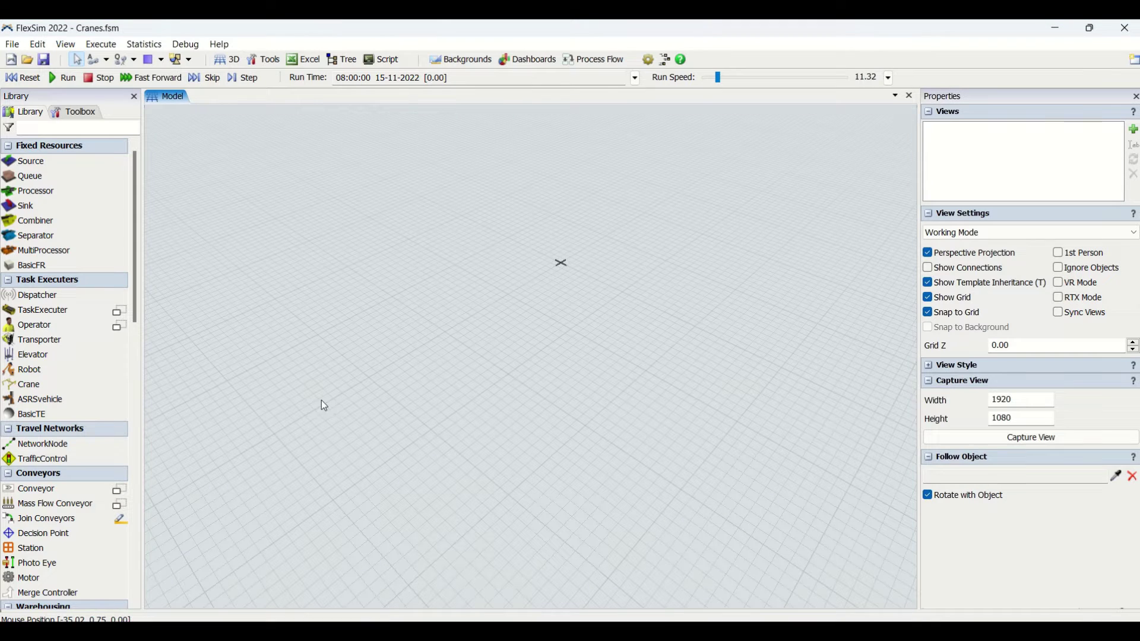
# - Place Source1, Queue1, Processor1 and Operator1 on the model floor
pyautogui.moveTo(322, 402)
pyautogui.mouseDown()
pyautogui.moveTo(376, 338)
pyautogui.moveTo(382, 420)
pyautogui.moveTo(273, 344)
pyautogui.moveTo(382, 290)
pyautogui.mouseUp()
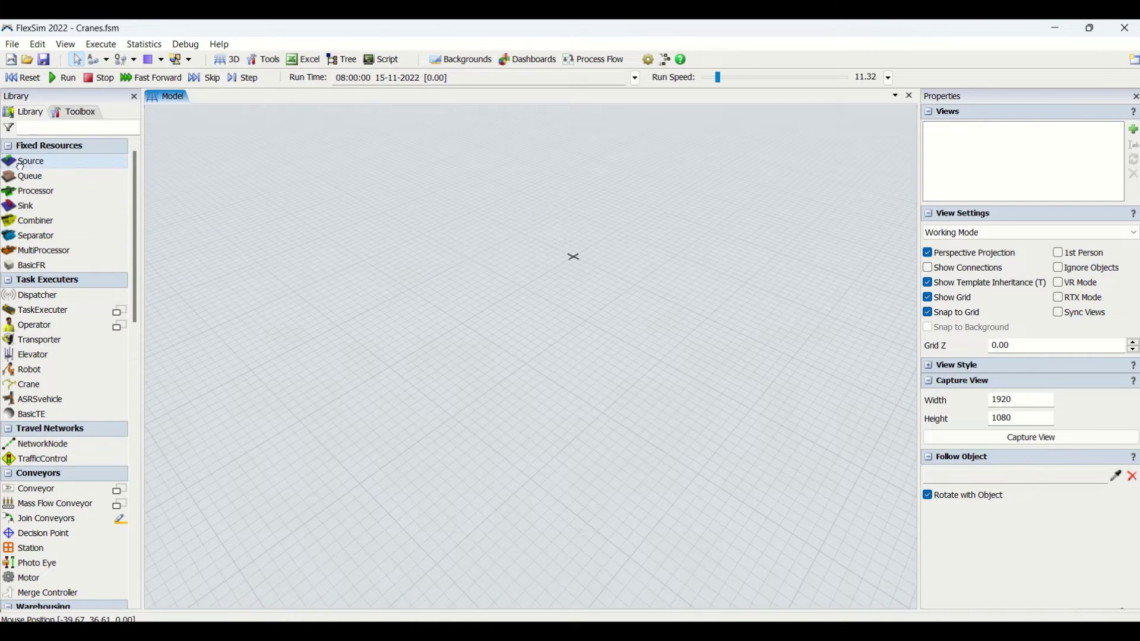
pyautogui.moveTo(346, 392); pyautogui.dragTo(339, 383)
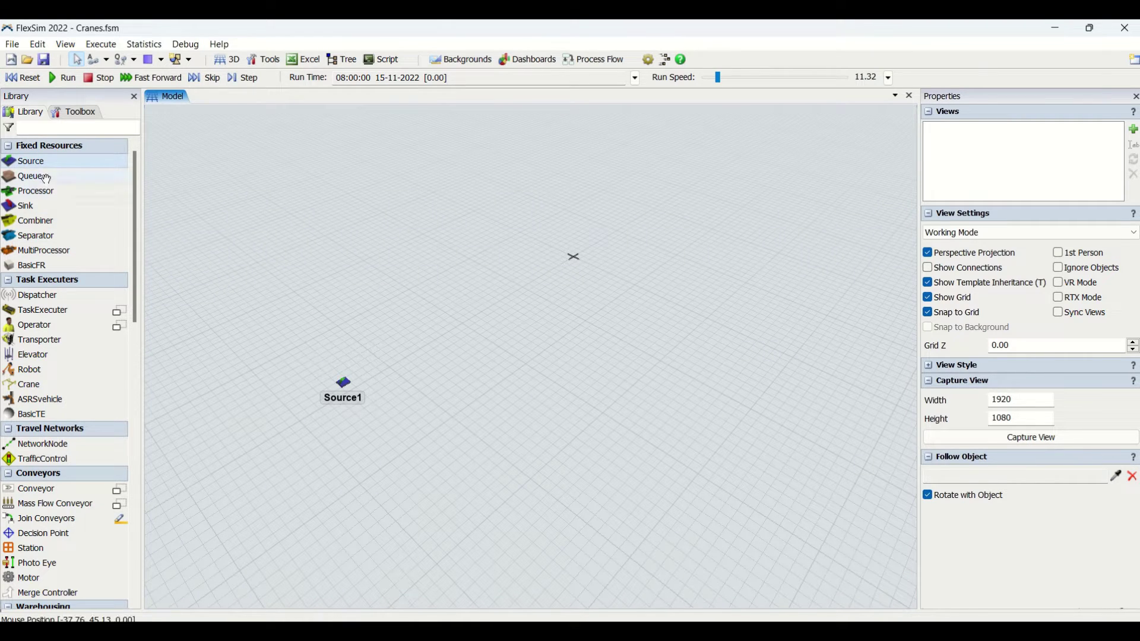
pyautogui.moveTo(46, 178); pyautogui.dragTo(136, 237)
pyautogui.moveTo(362, 364); pyautogui.dragTo(369, 364)
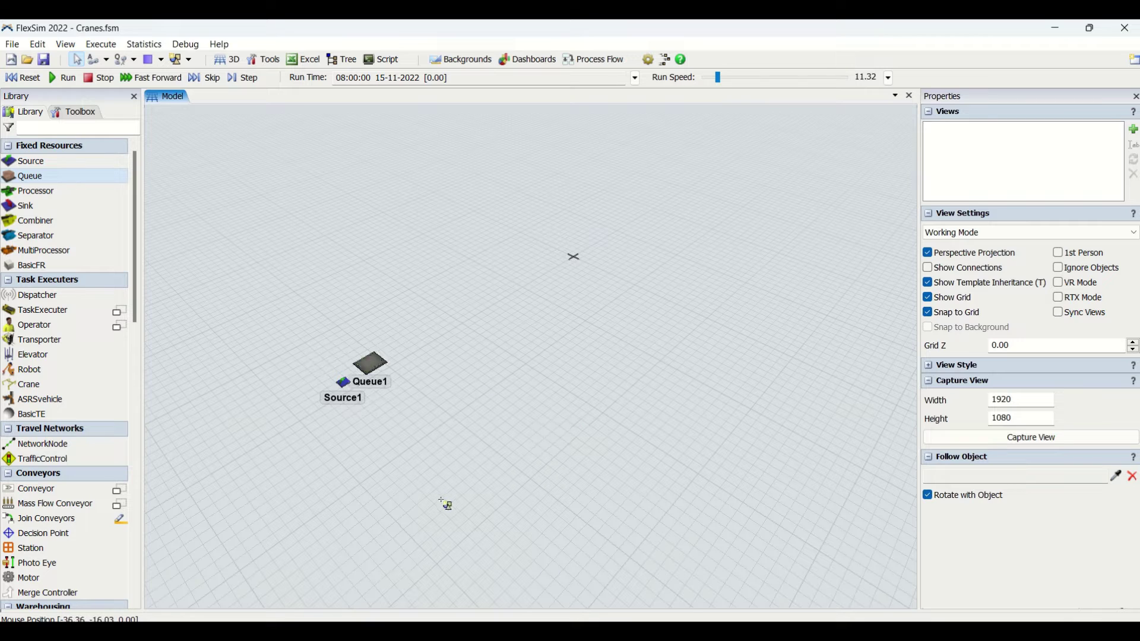
pyautogui.moveTo(20, 193); pyautogui.dragTo(194, 241)
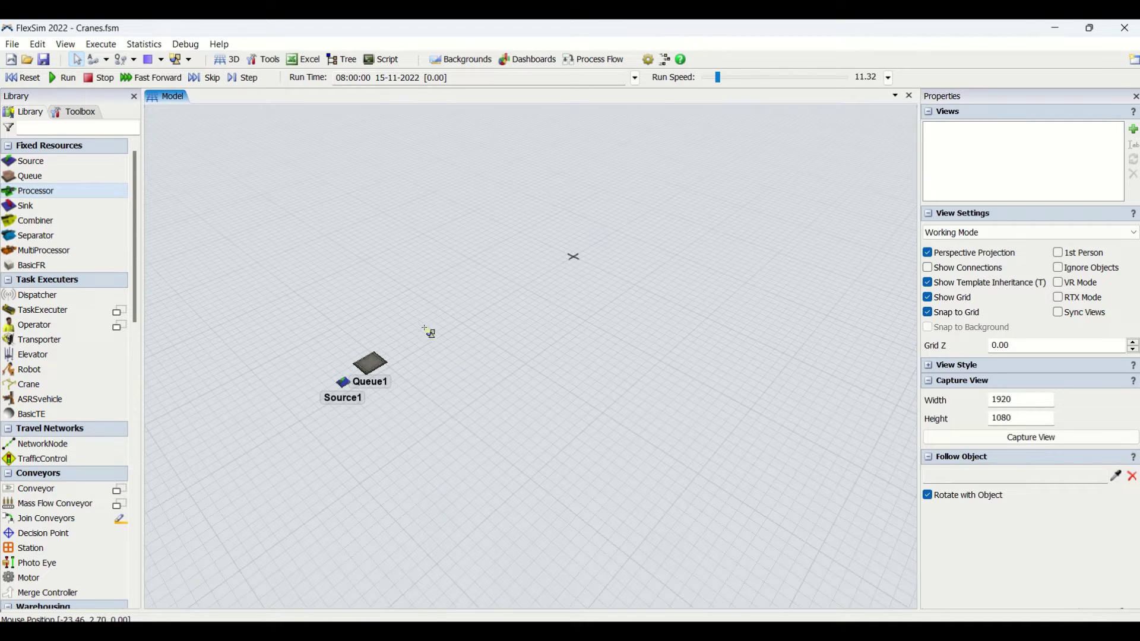
pyautogui.moveTo(429, 331); pyautogui.dragTo(431, 333)
pyautogui.moveTo(50, 321); pyautogui.dragTo(480, 328)
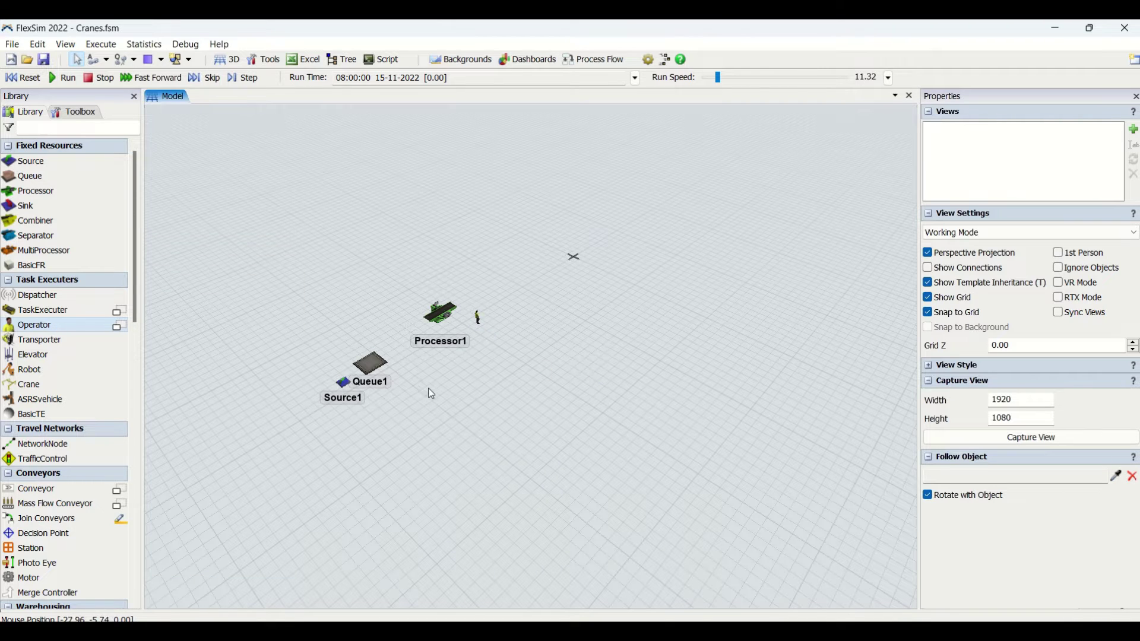
# - Connect Source1 to Queue1 and Queue1 to Processor1
pyautogui.scroll(3, 425, 390)
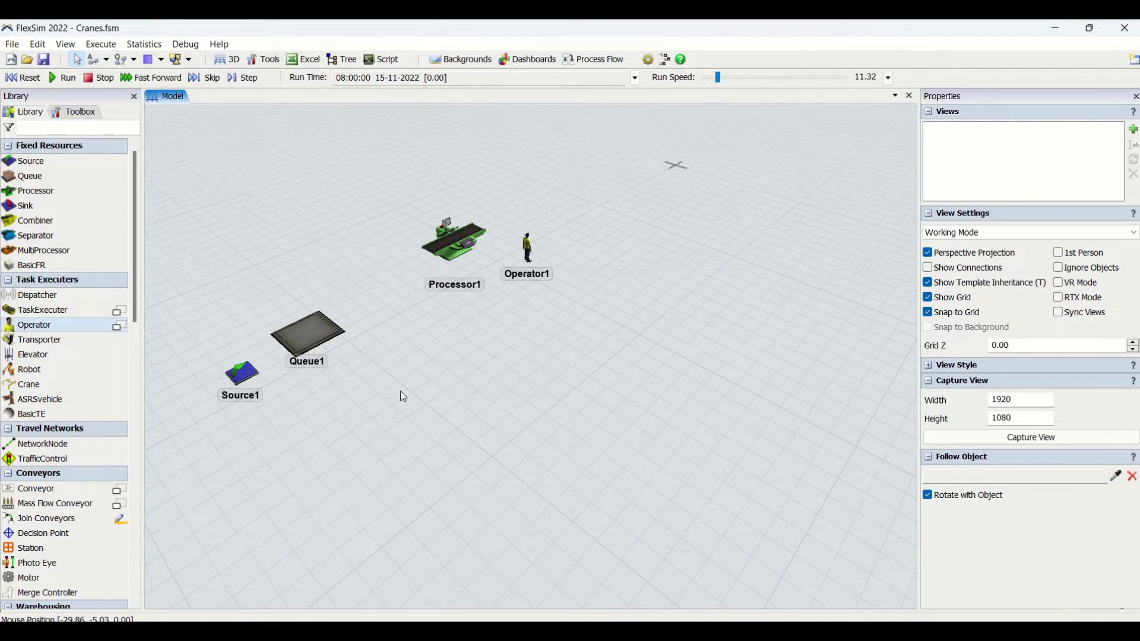
pyautogui.click(253, 375)
pyautogui.click(315, 332)
pyautogui.moveTo(315, 331); pyautogui.dragTo(444, 250)
# - Link Processor1 to Operator1
pyautogui.click(613, 318)
pyautogui.moveTo(493, 302); pyautogui.dragTo(487, 423, button='right')
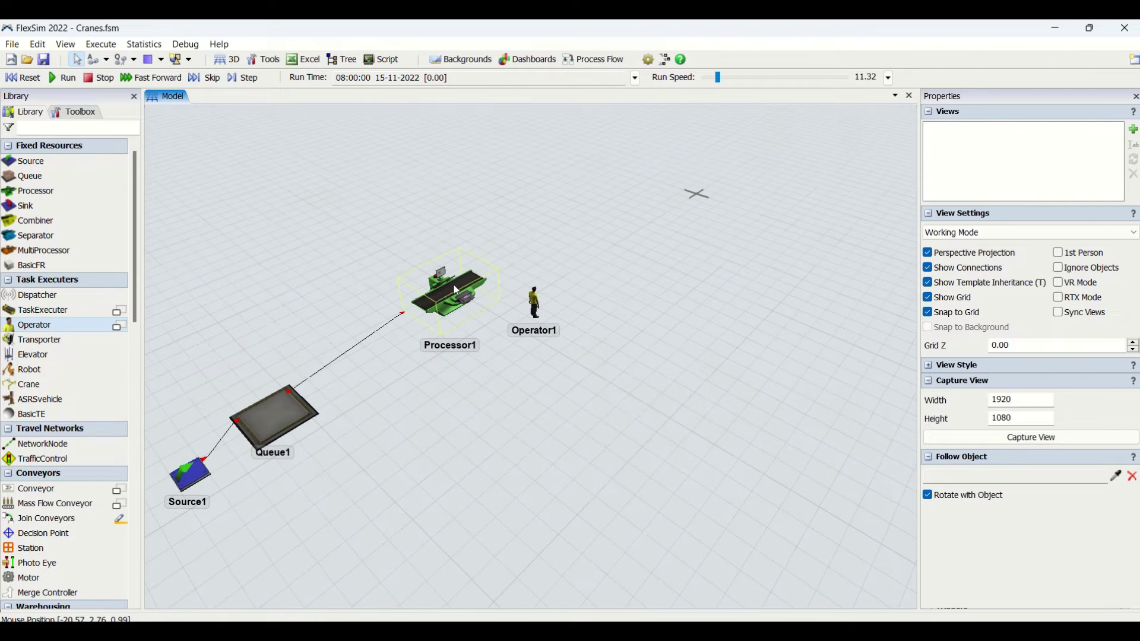
pyautogui.moveTo(454, 290); pyautogui.dragTo(534, 306)
pyautogui.moveTo(541, 404); pyautogui.dragTo(540, 495)
# - Set Processor1's output to Use Transport
pyautogui.click(437, 356)
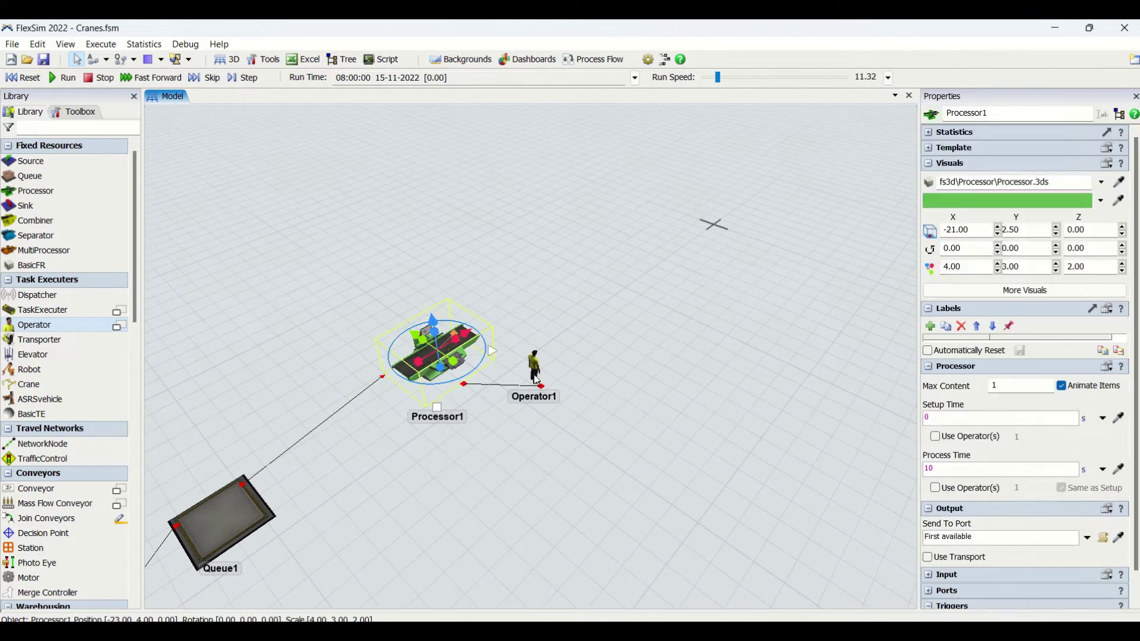
pyautogui.click(928, 558)
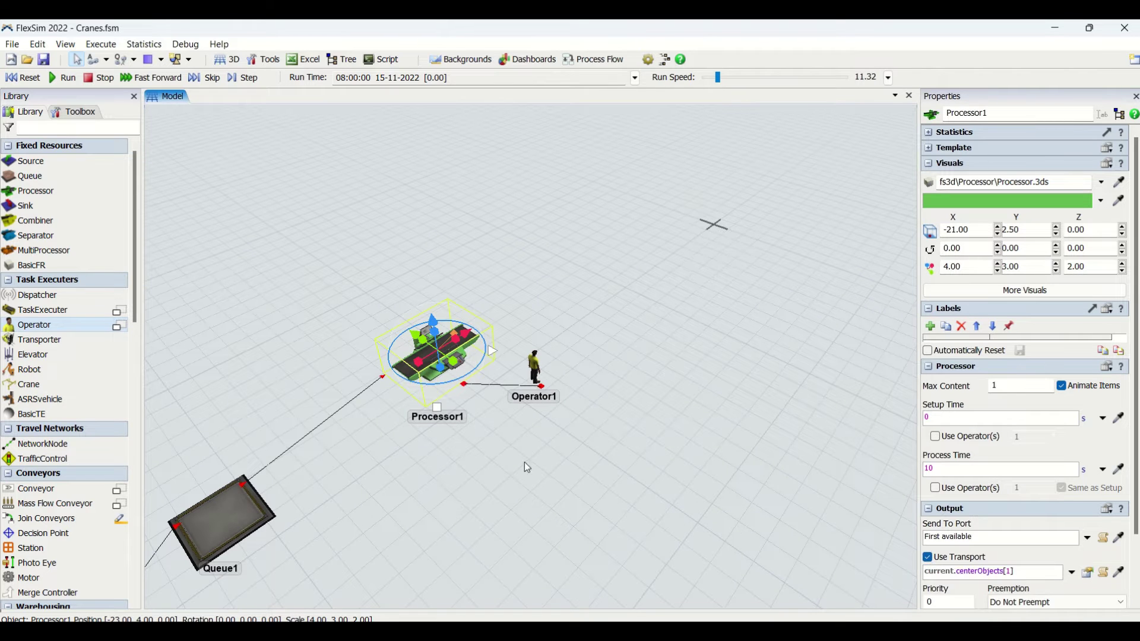
pyautogui.click(550, 483)
pyautogui.scroll(-3, 551, 483)
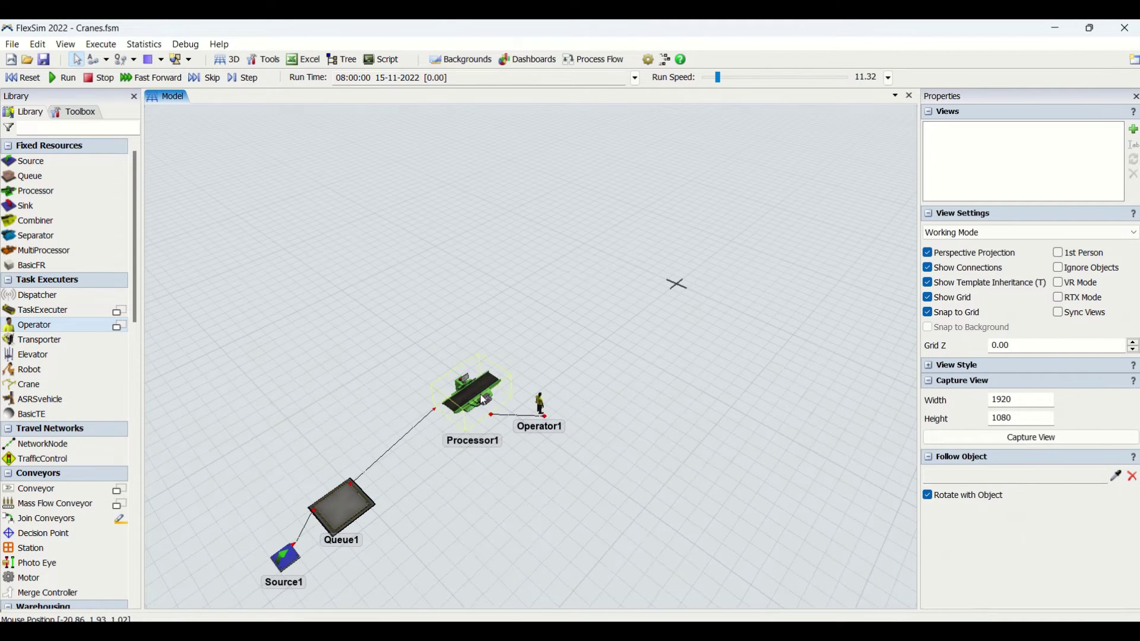
# - Check Operator1's and Processor1's settings
pyautogui.click(544, 408)
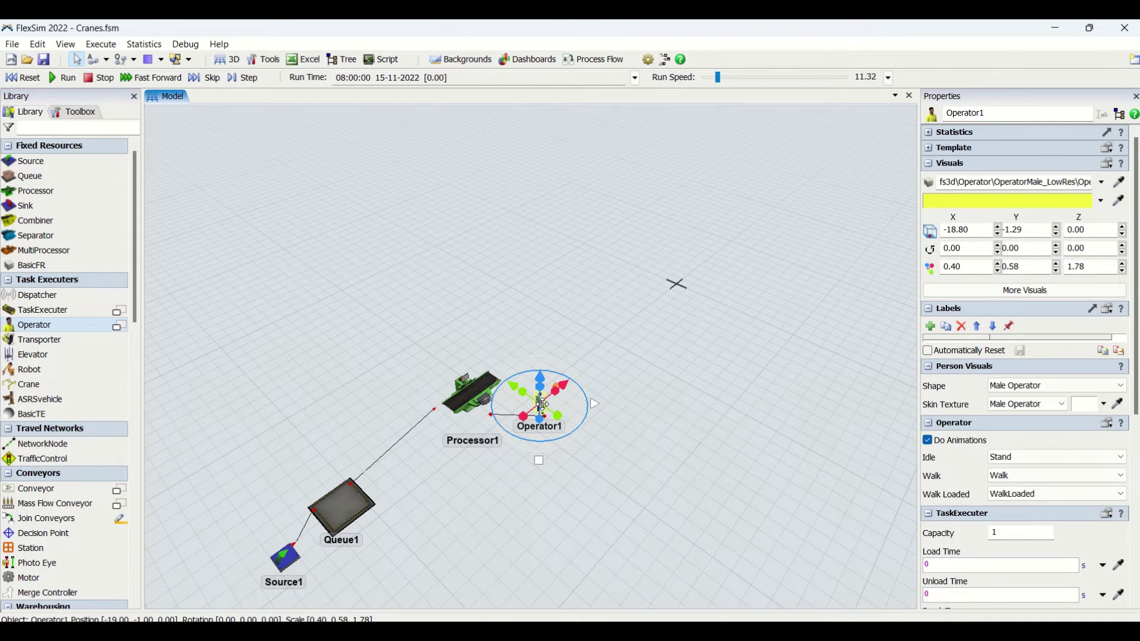
pyautogui.click(552, 416)
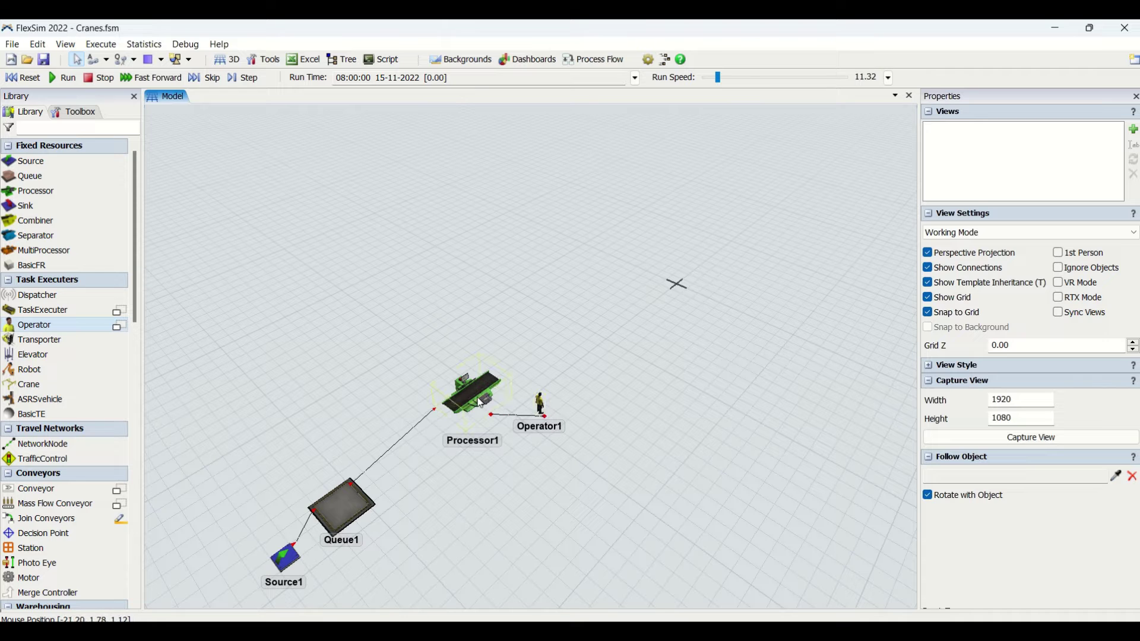
pyautogui.click(472, 400)
pyautogui.click(540, 403)
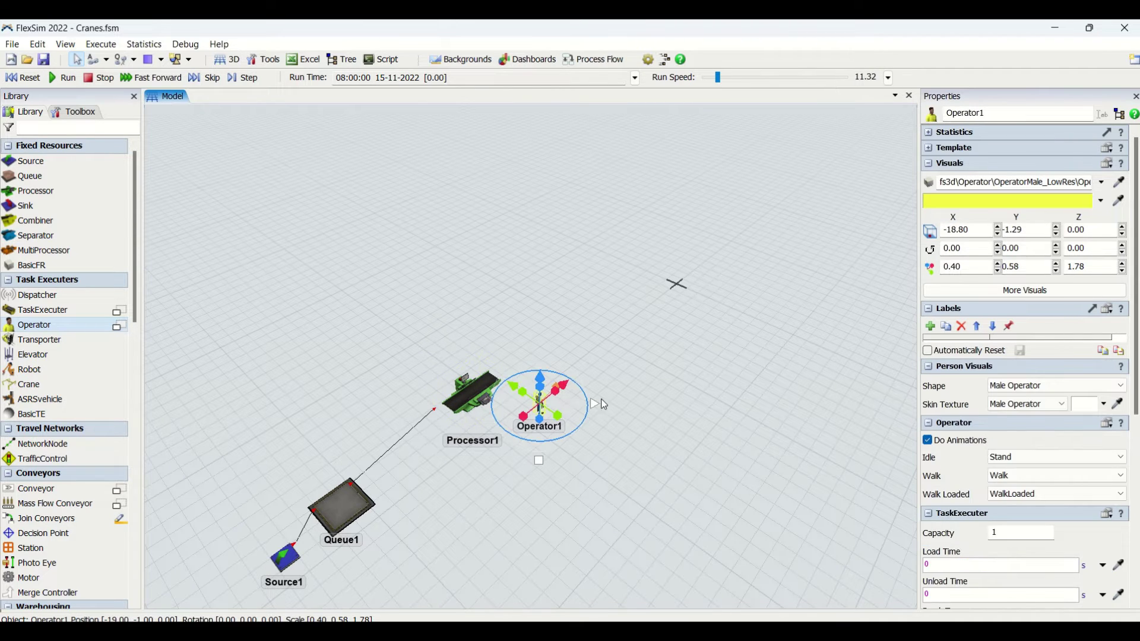
pyautogui.click(643, 414)
pyautogui.scroll(-3, 643, 414)
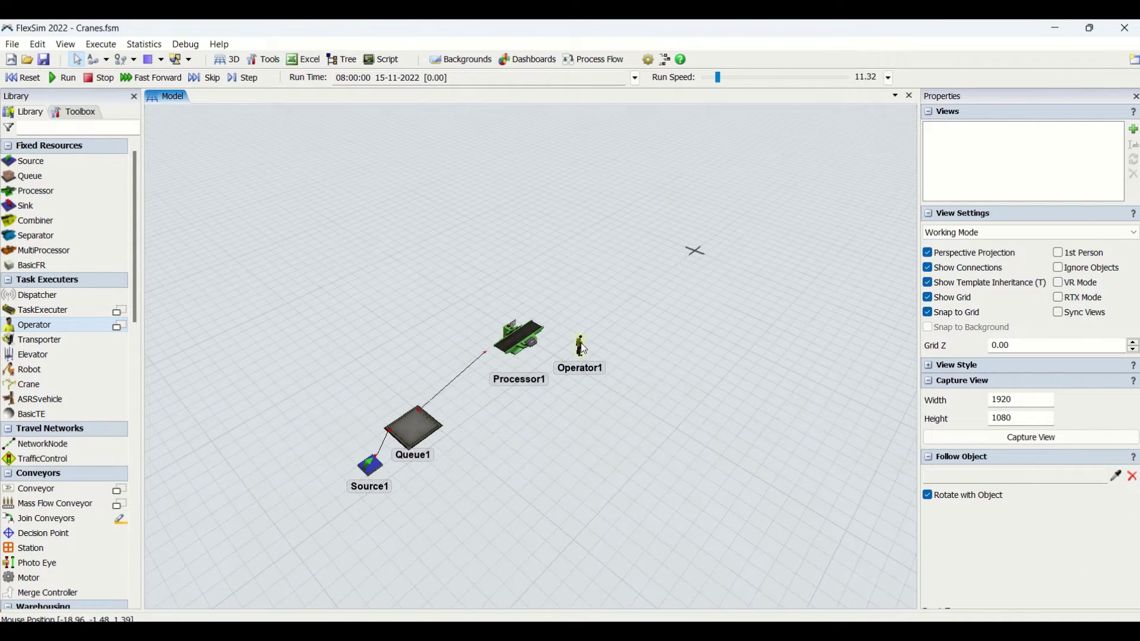
# - Move Operator1 beside Queue1, link them, and set Queue1's output to Use Transport
pyautogui.moveTo(583, 350); pyautogui.dragTo(410, 432)
pyautogui.click(496, 431)
pyautogui.click(412, 429)
pyautogui.click(471, 456)
pyautogui.click(416, 425)
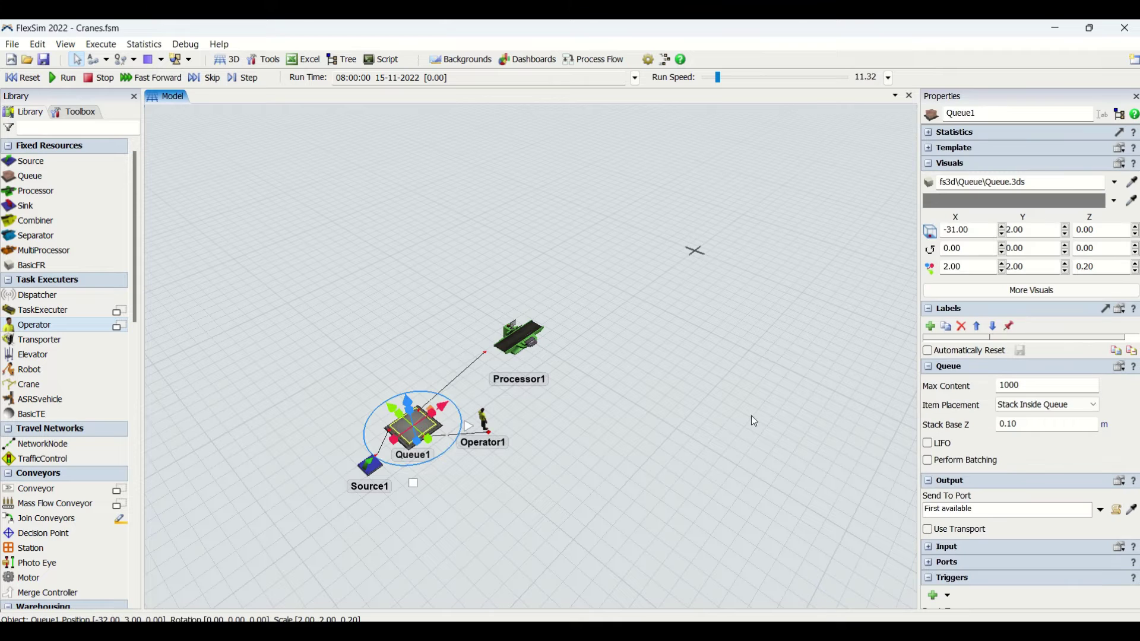
pyautogui.click(929, 530)
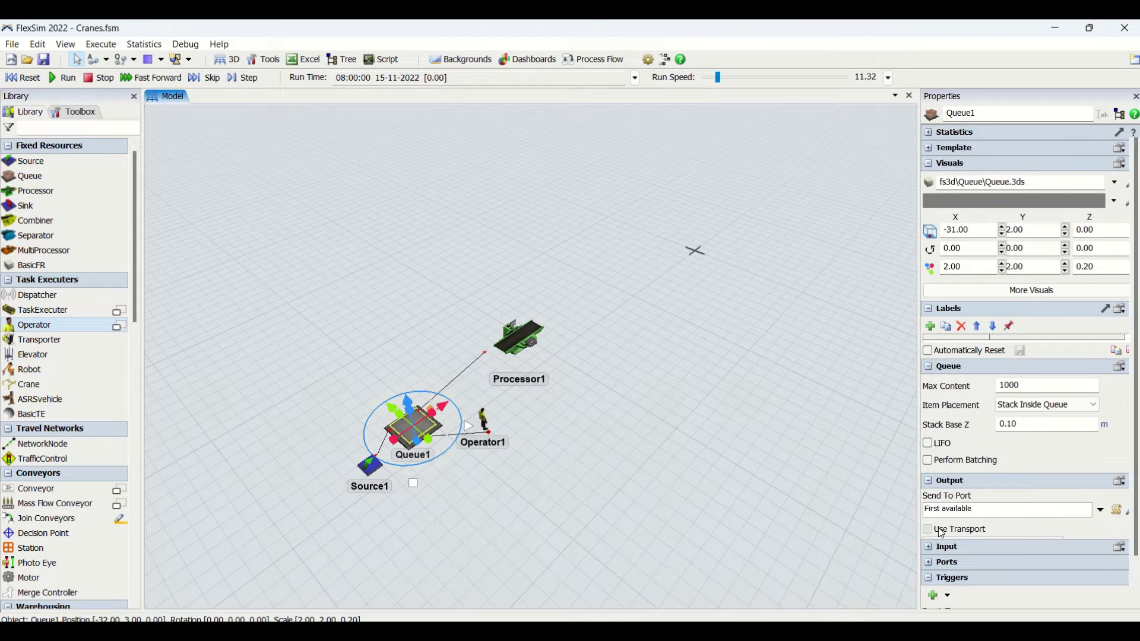
pyautogui.click(571, 461)
pyautogui.scroll(3, 546, 419)
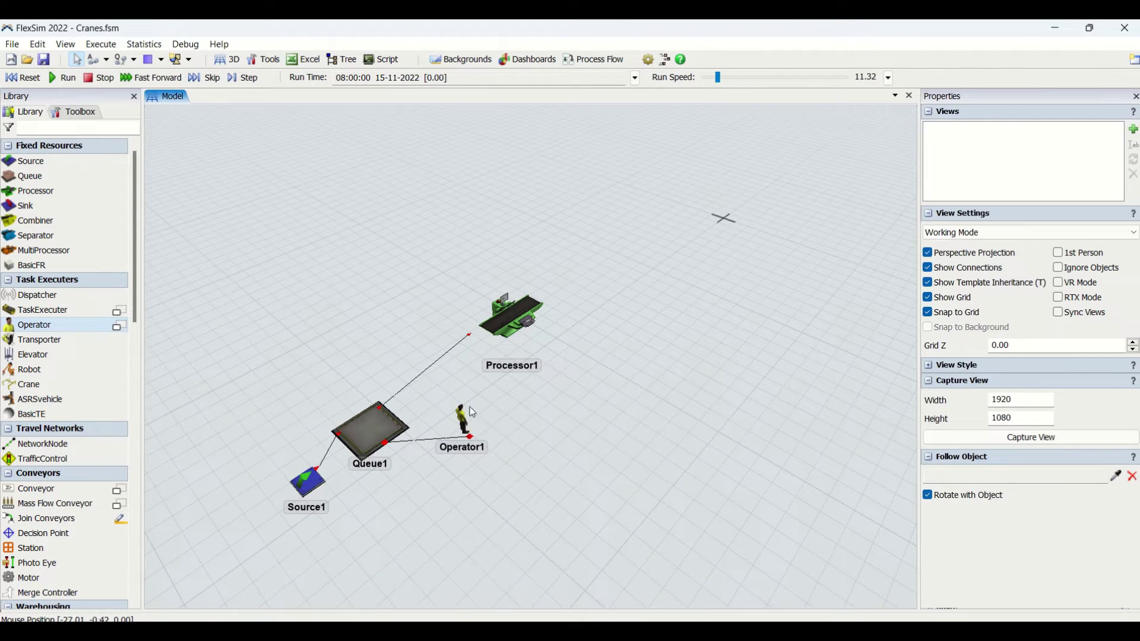
# - Review Queue1's and Processor1's output settings
pyautogui.click(383, 436)
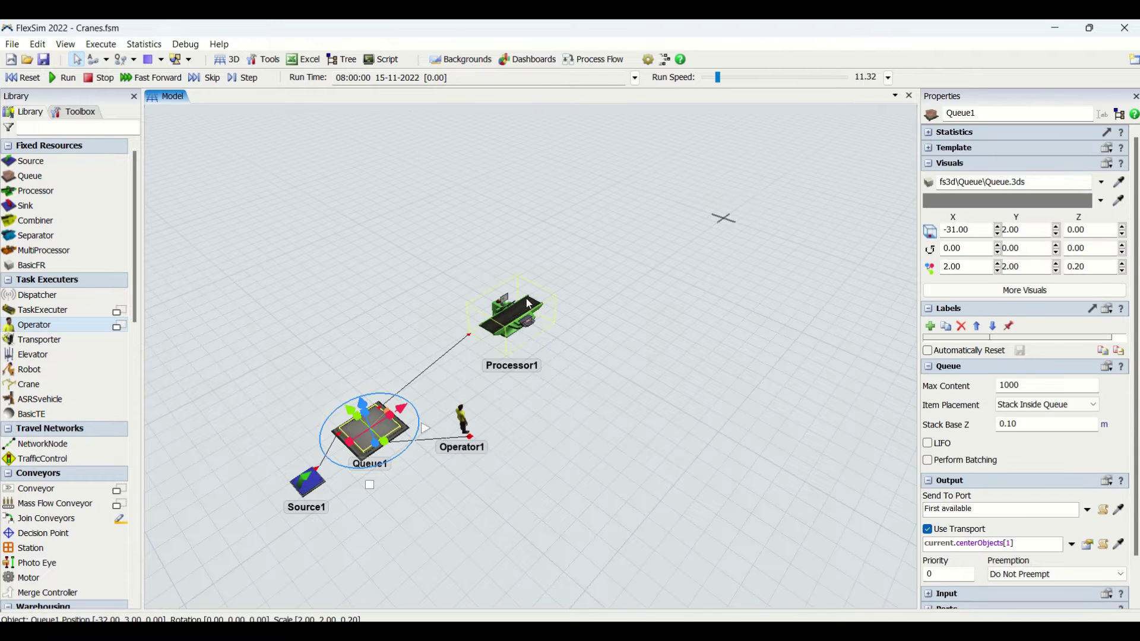
pyautogui.click(530, 304)
pyautogui.click(664, 405)
pyautogui.scroll(1, 665, 405)
pyautogui.scroll(-2, 663, 408)
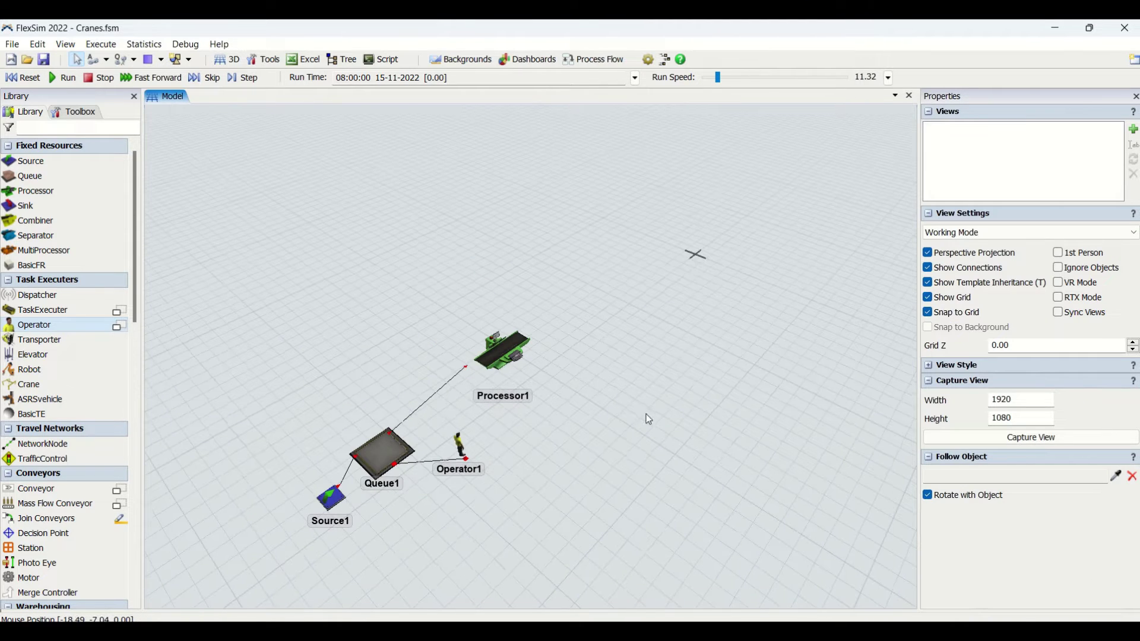
pyautogui.click(497, 363)
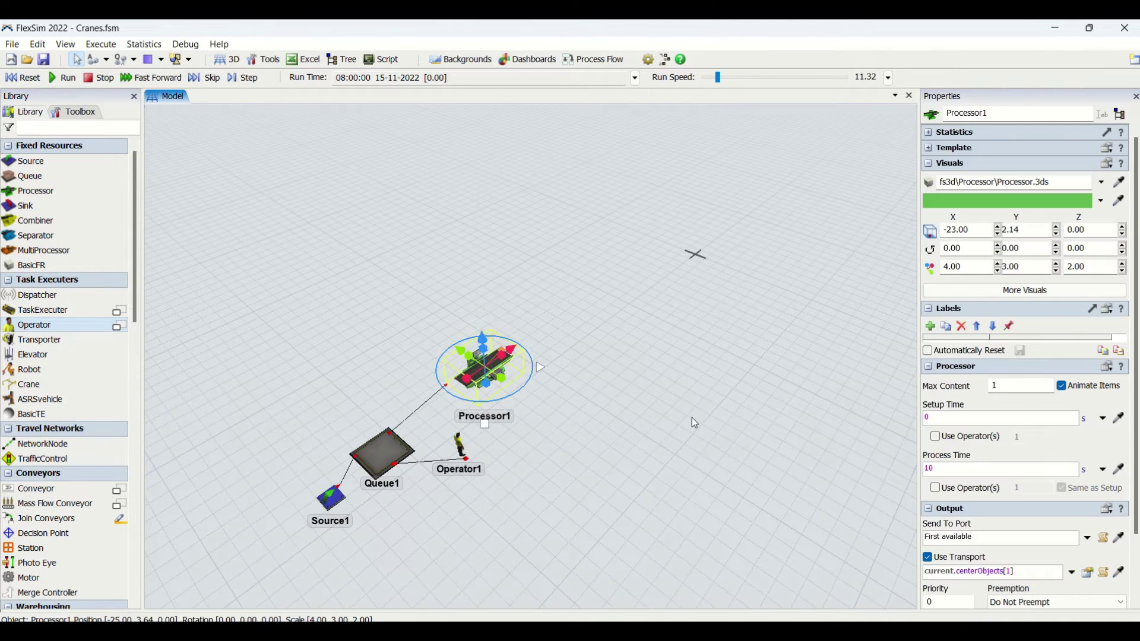
pyautogui.moveTo(692, 418); pyautogui.dragTo(322, 390)
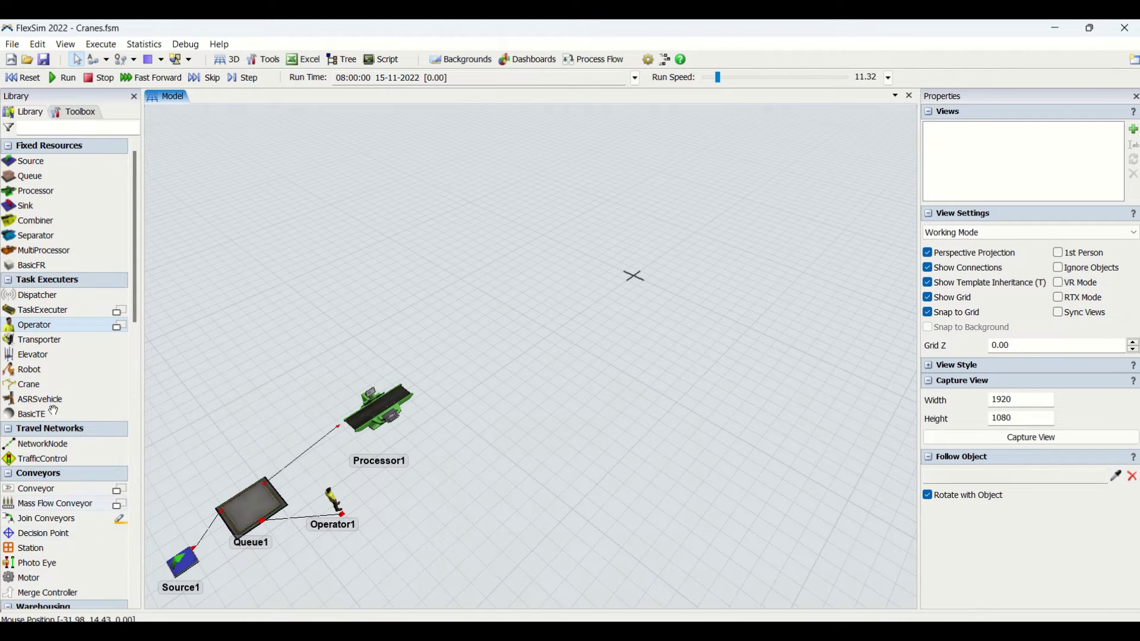
# - Place Crane1 near the processors and stretch its frame's left leg slightly
pyautogui.scroll(-1, 52, 411)
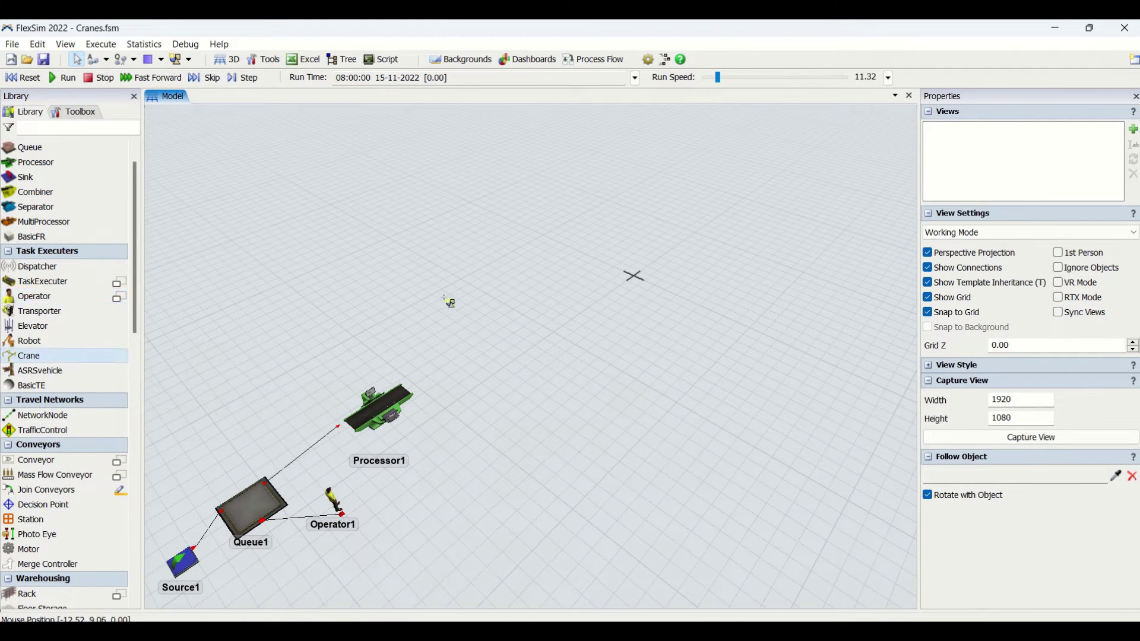
pyautogui.moveTo(449, 302); pyautogui.dragTo(444, 281)
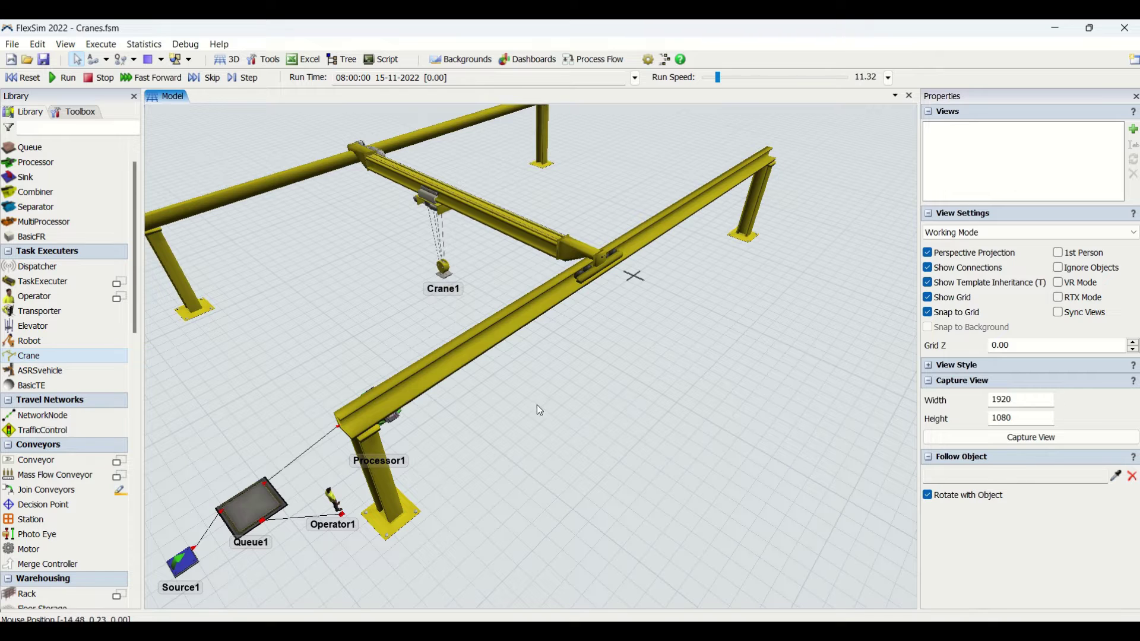
pyautogui.scroll(-3, 678, 484)
pyautogui.click(613, 425)
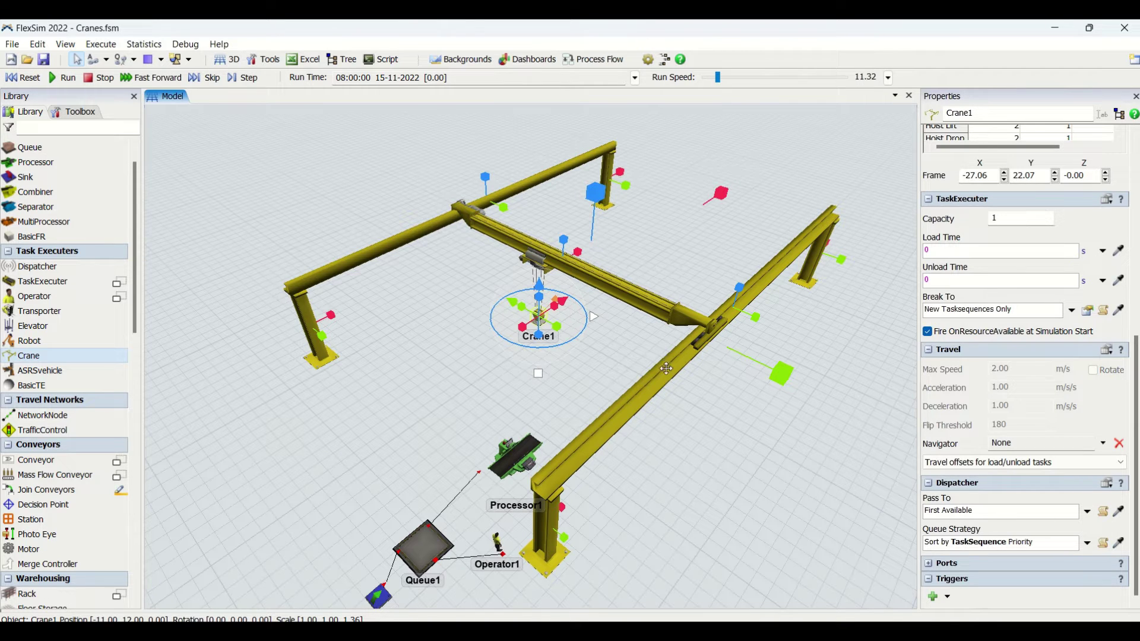
pyautogui.moveTo(669, 369); pyautogui.dragTo(763, 427)
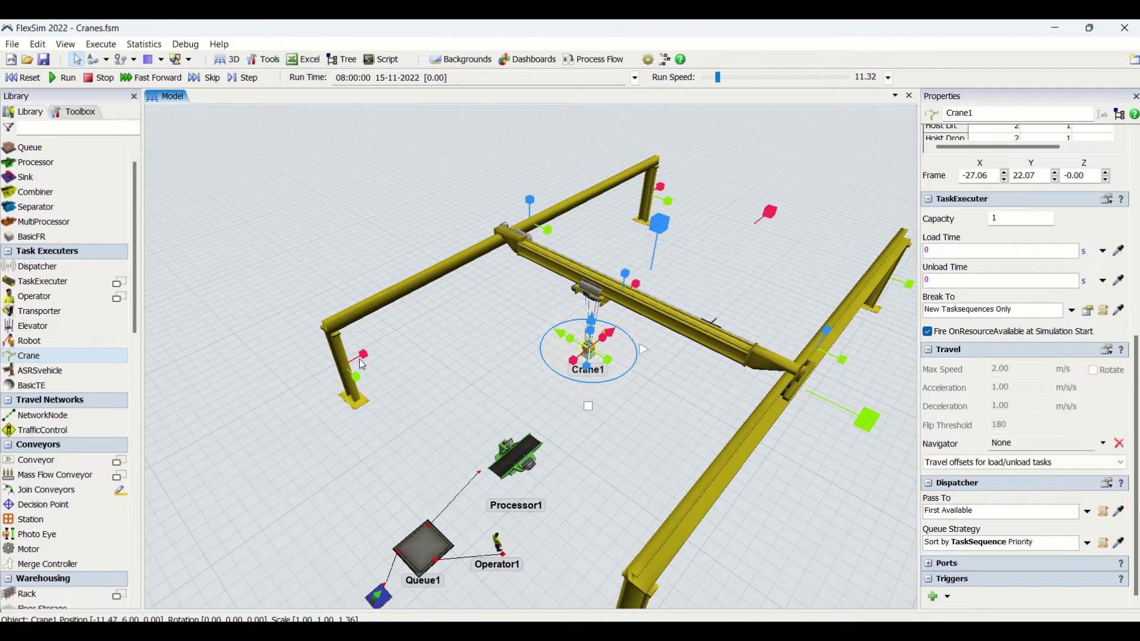
pyautogui.moveTo(362, 364); pyautogui.dragTo(366, 364)
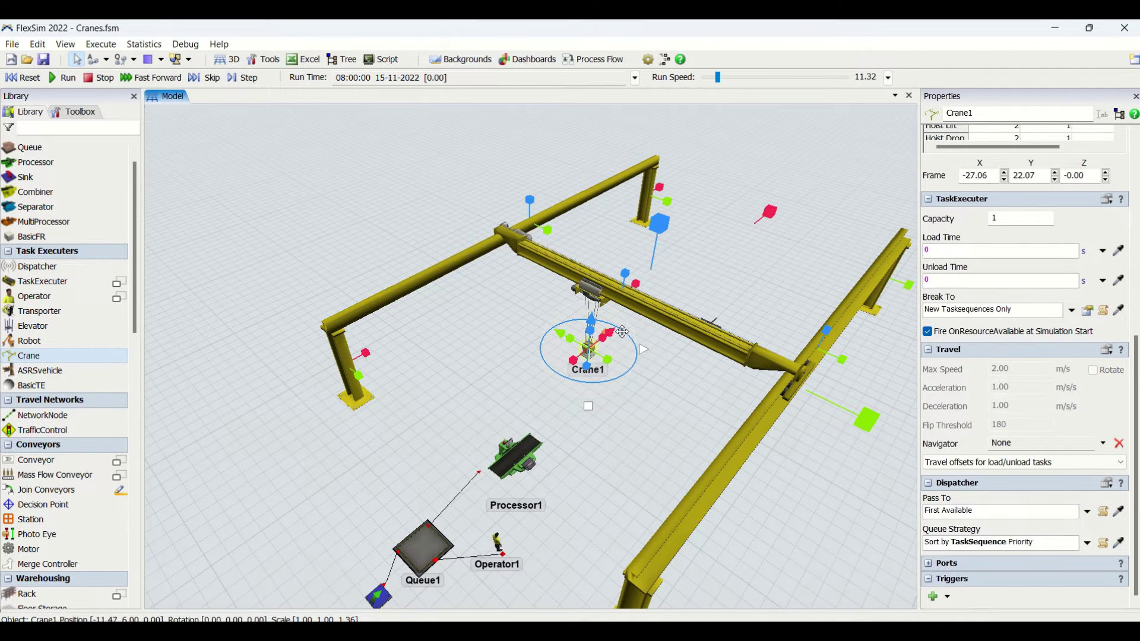
pyautogui.click(633, 414)
# - Review Crane1's properties and orbit to a lower, side-on view
pyautogui.scroll(1, 589, 356)
pyautogui.click(623, 279)
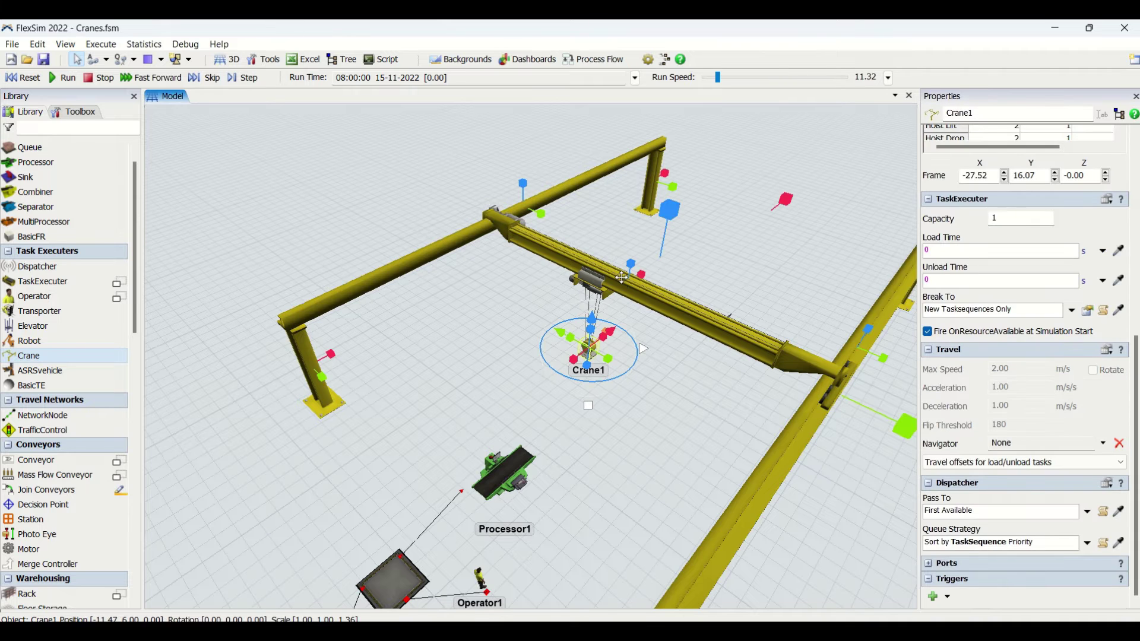
pyautogui.click(868, 470)
pyautogui.scroll(-2, 831, 436)
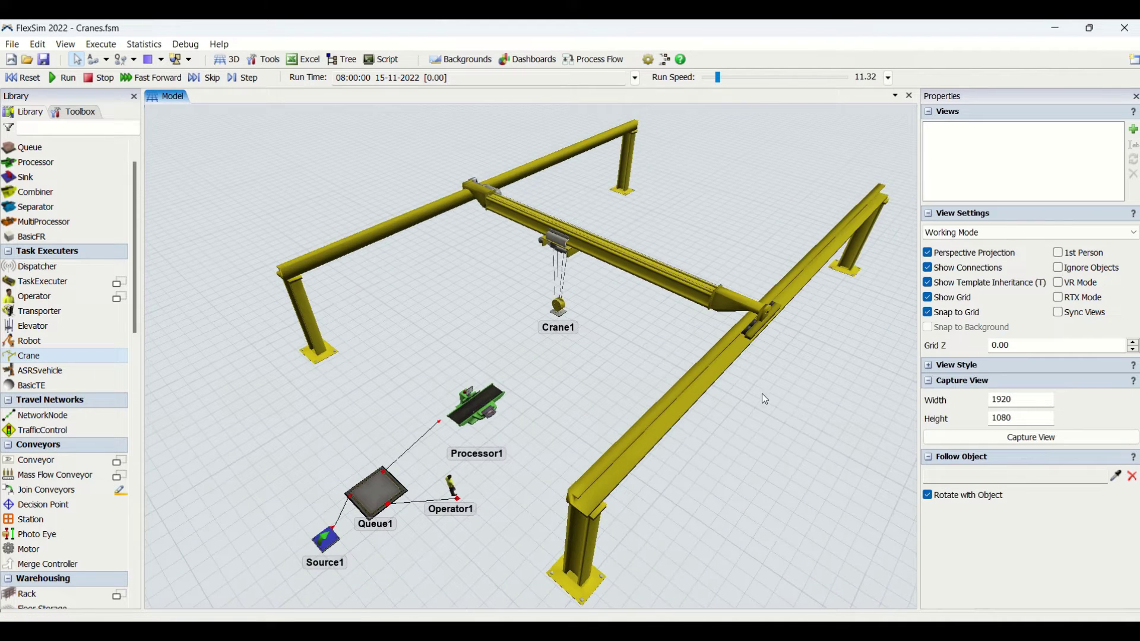
pyautogui.moveTo(760, 397); pyautogui.dragTo(499, 413, button='right')
pyautogui.scroll(2, 39, 255)
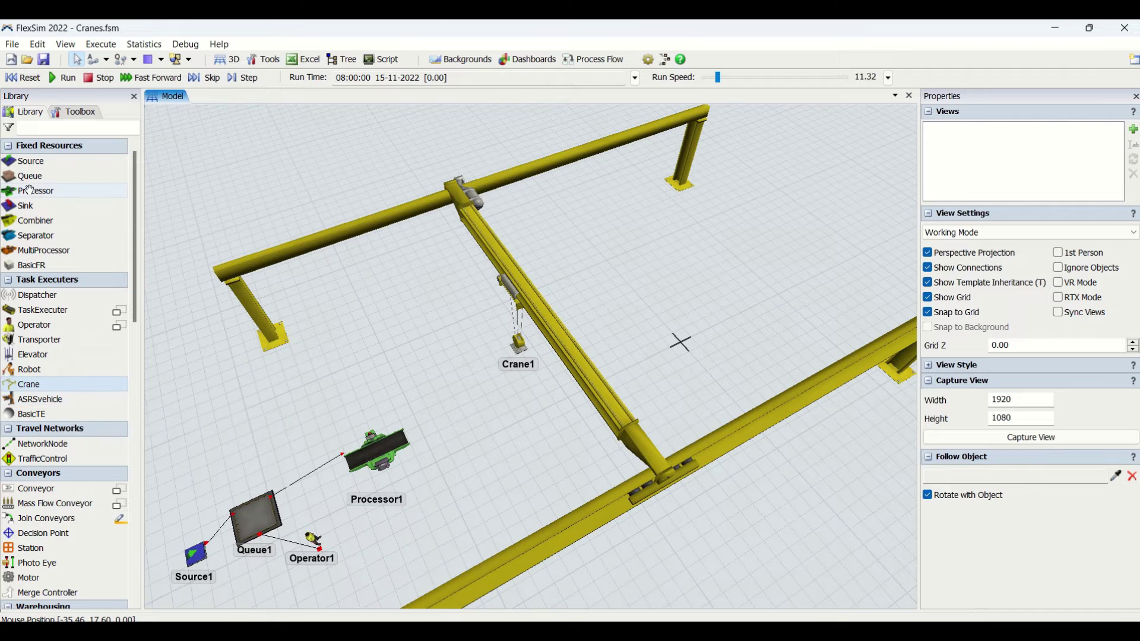
# - Add Processor2 and connect Processor1's output to it
pyautogui.moveTo(28, 191); pyautogui.dragTo(730, 272)
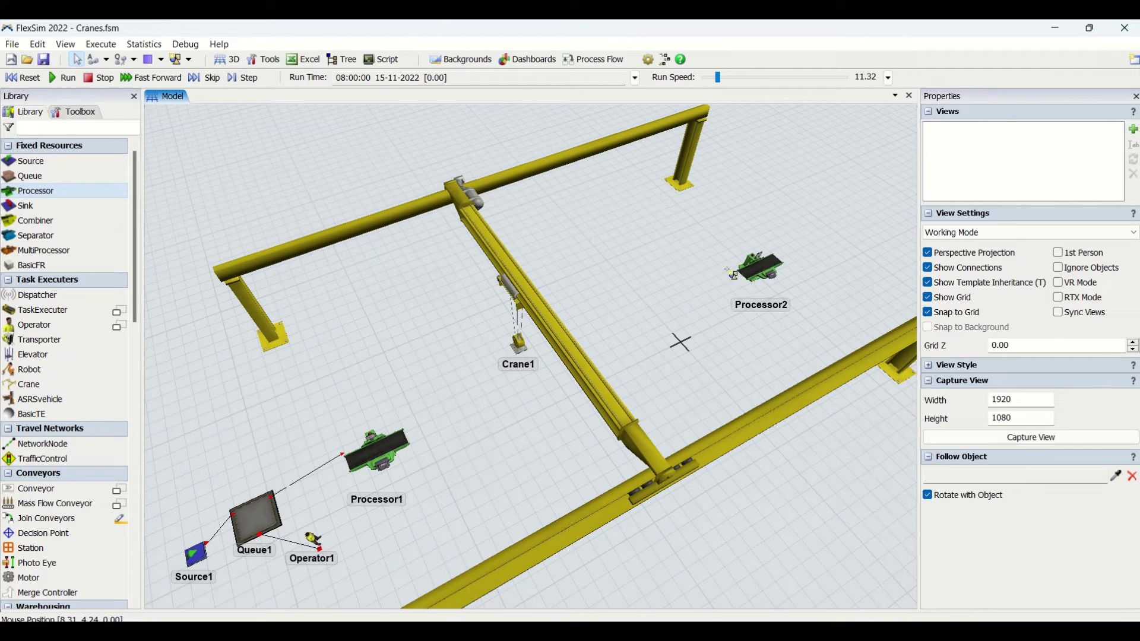
pyautogui.click(385, 448)
pyautogui.moveTo(384, 449); pyautogui.dragTo(764, 268)
pyautogui.click(765, 269)
pyautogui.click(812, 330)
pyautogui.scroll(2, 699, 365)
# - Add Sink1 connected after Processor2
pyautogui.click(637, 294)
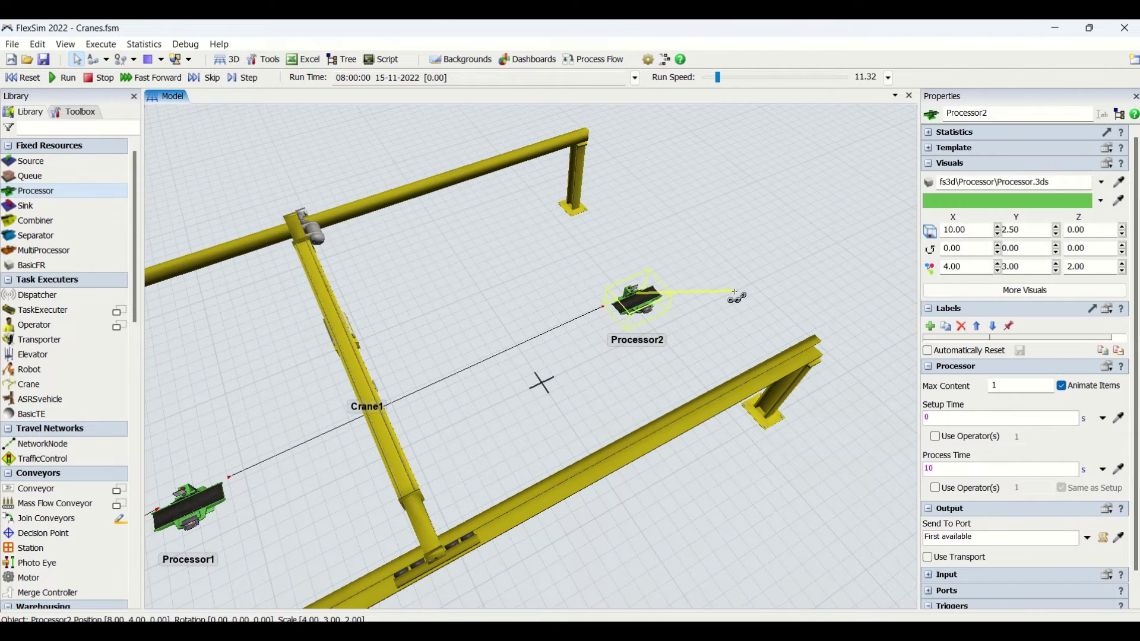
pyautogui.doubleClick(751, 290)
pyautogui.click(863, 331)
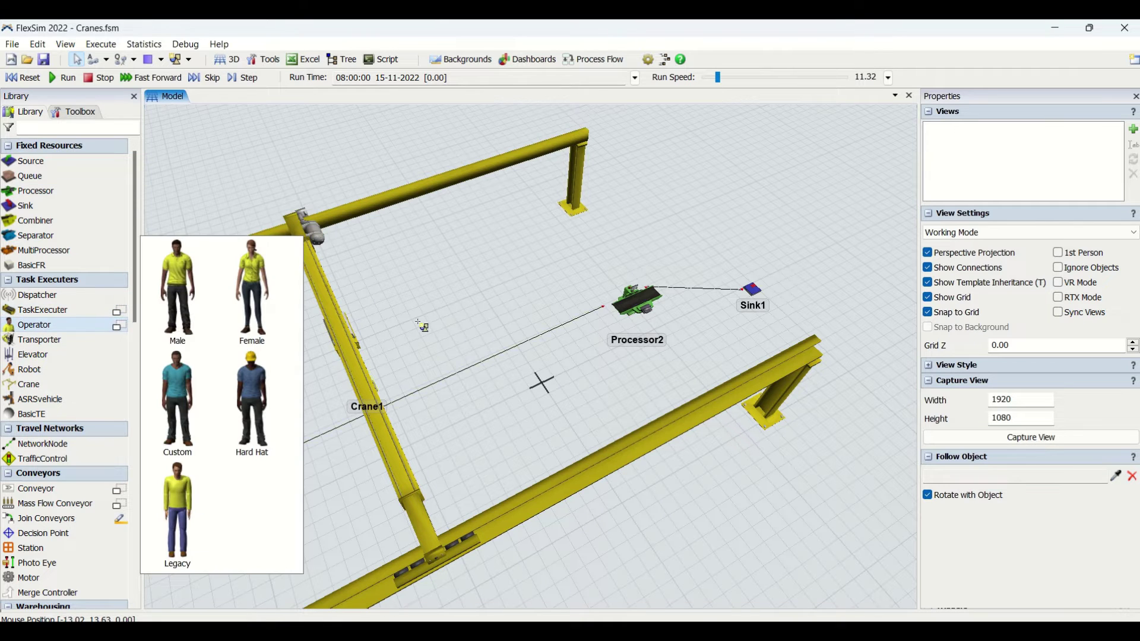
# - Add Operator2 linked to Processor2 and set Processor2's output to Use Transport
pyautogui.moveTo(30, 325); pyautogui.dragTo(671, 321)
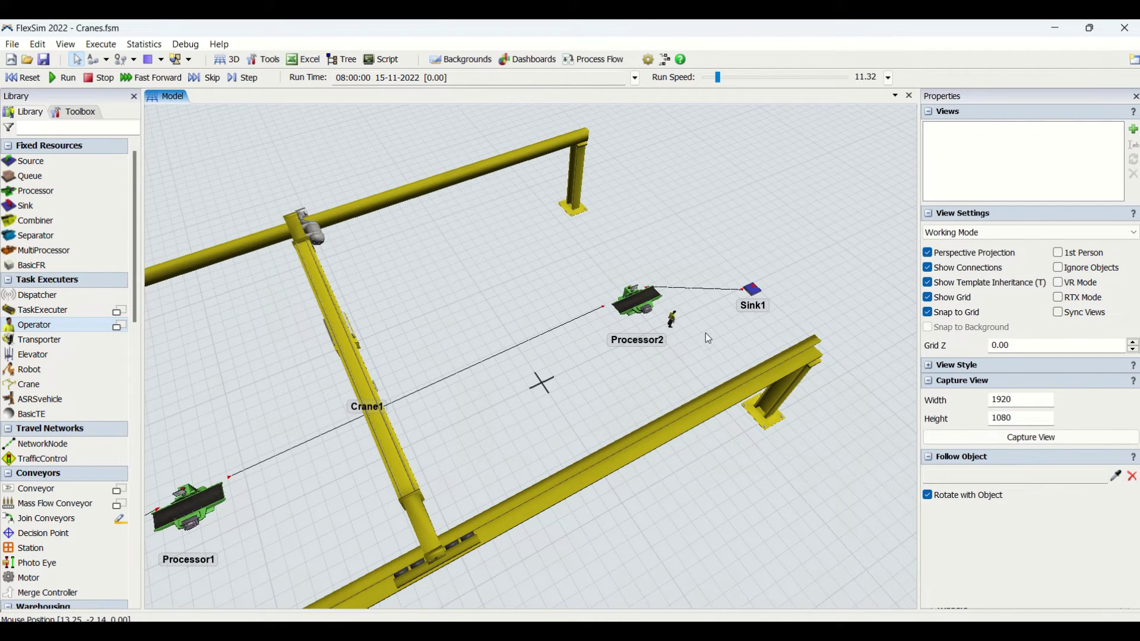
pyautogui.scroll(5, 705, 332)
pyautogui.click(511, 250)
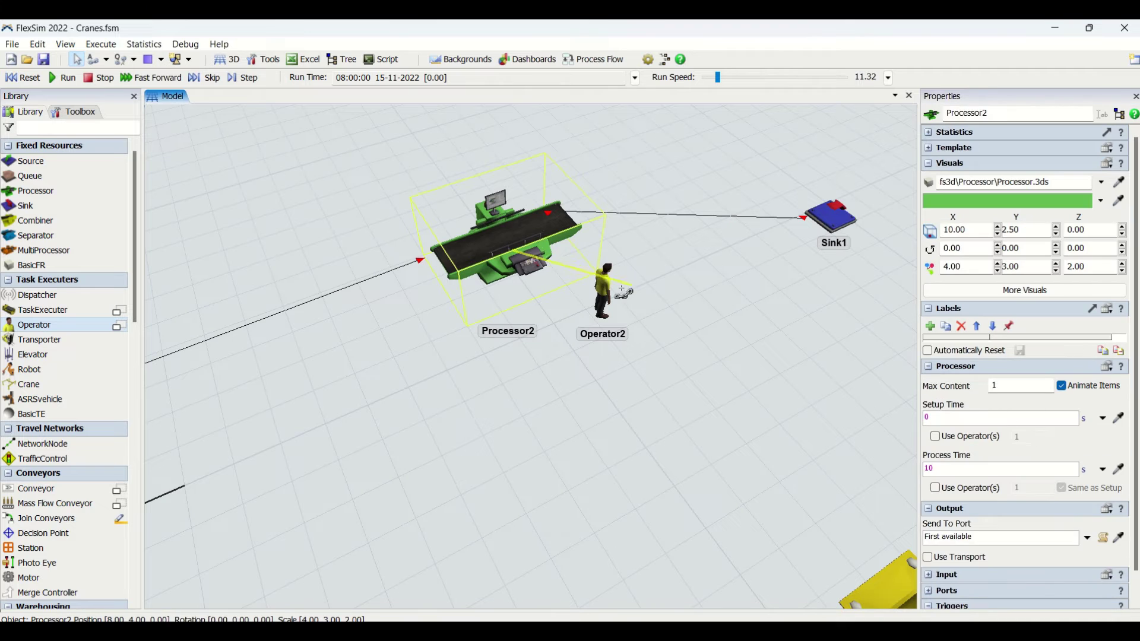
pyautogui.click(604, 292)
pyautogui.moveTo(506, 247); pyautogui.dragTo(604, 297)
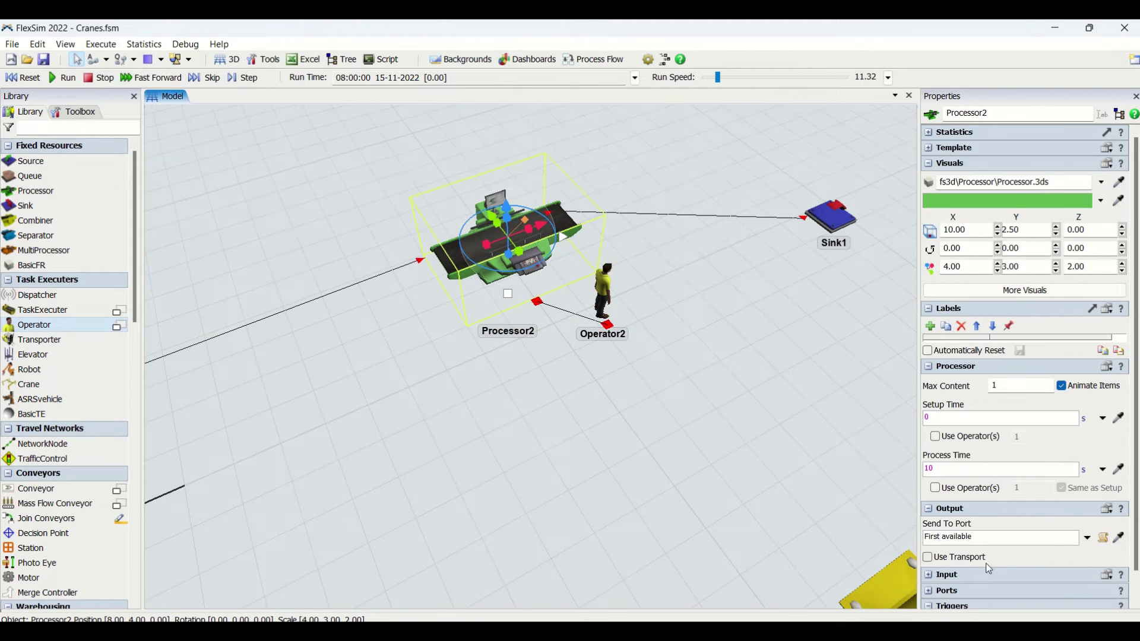
pyautogui.click(939, 562)
pyautogui.click(459, 403)
pyautogui.scroll(-5, 458, 402)
pyautogui.moveTo(357, 433); pyautogui.dragTo(813, 193, button='right')
pyautogui.moveTo(813, 194); pyautogui.dragTo(695, 290)
pyautogui.scroll(-5, 740, 505)
pyautogui.scroll(3, 747, 502)
pyautogui.scroll(-2, 731, 442)
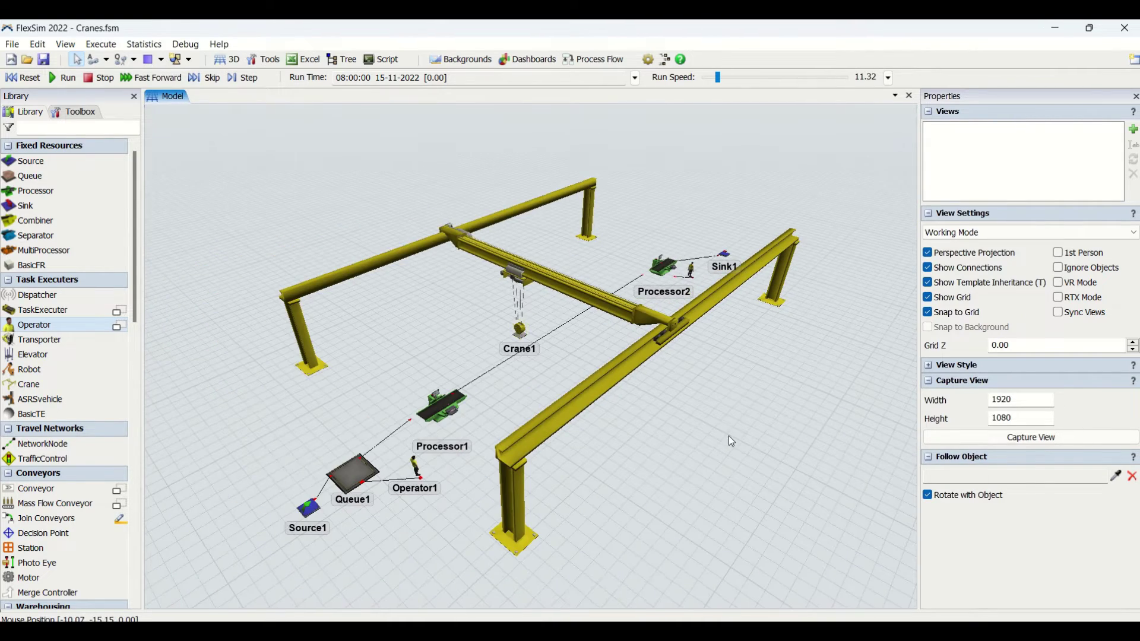
pyautogui.moveTo(490, 392); pyautogui.dragTo(510, 360)
pyautogui.scroll(2, 371, 449)
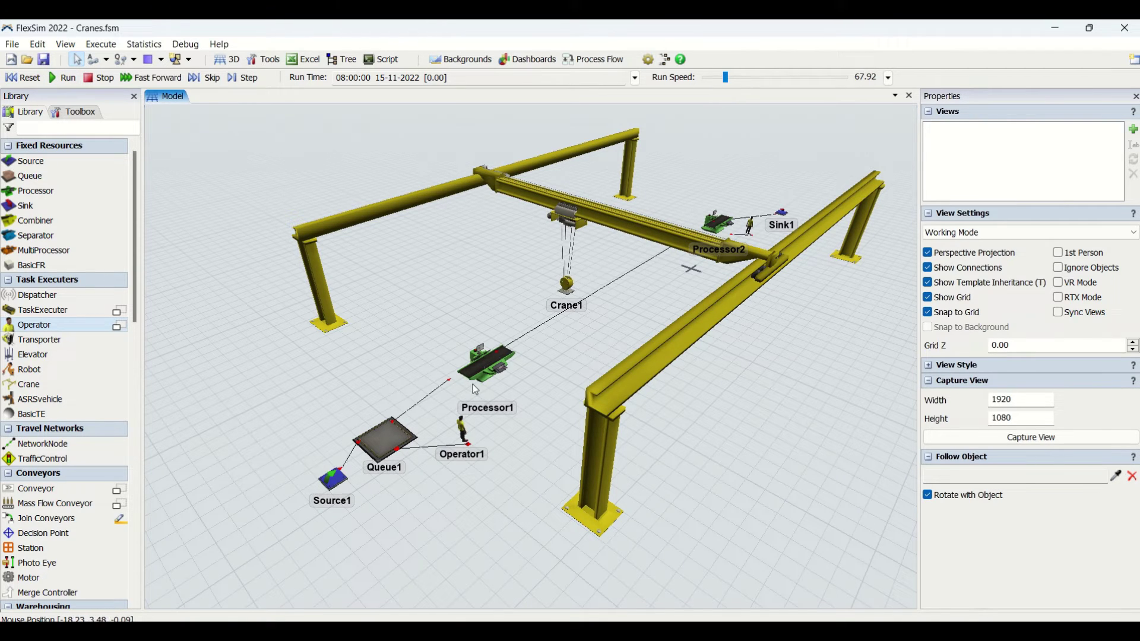
# - Change Source1's inter-arrival time from exponential to a fixed 1 second
pyautogui.click(333, 473)
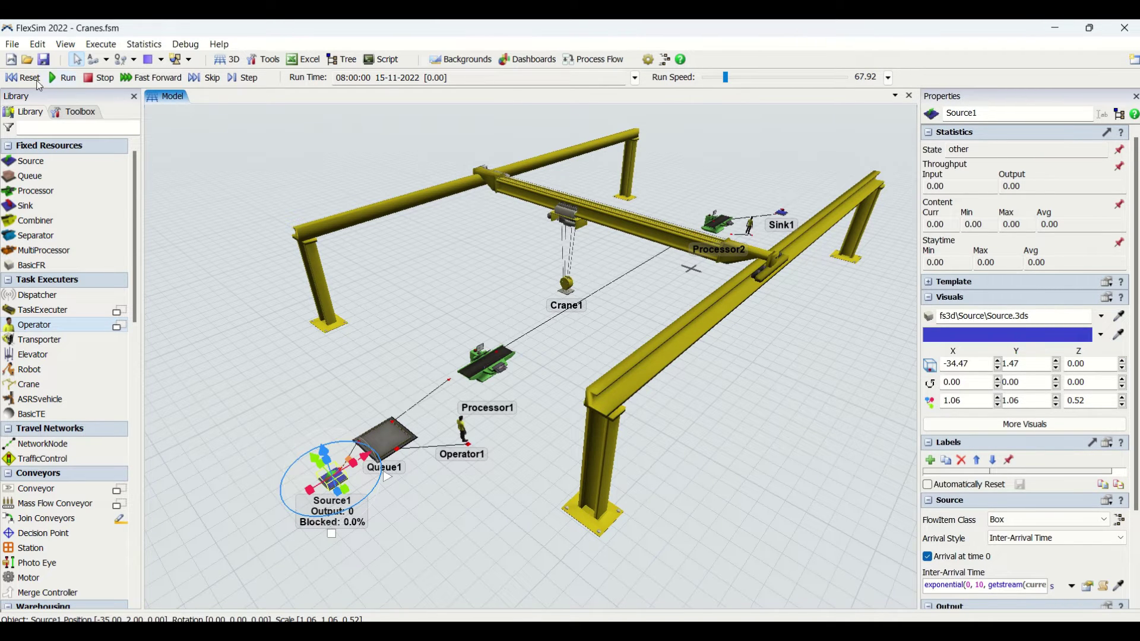
pyautogui.click(34, 82)
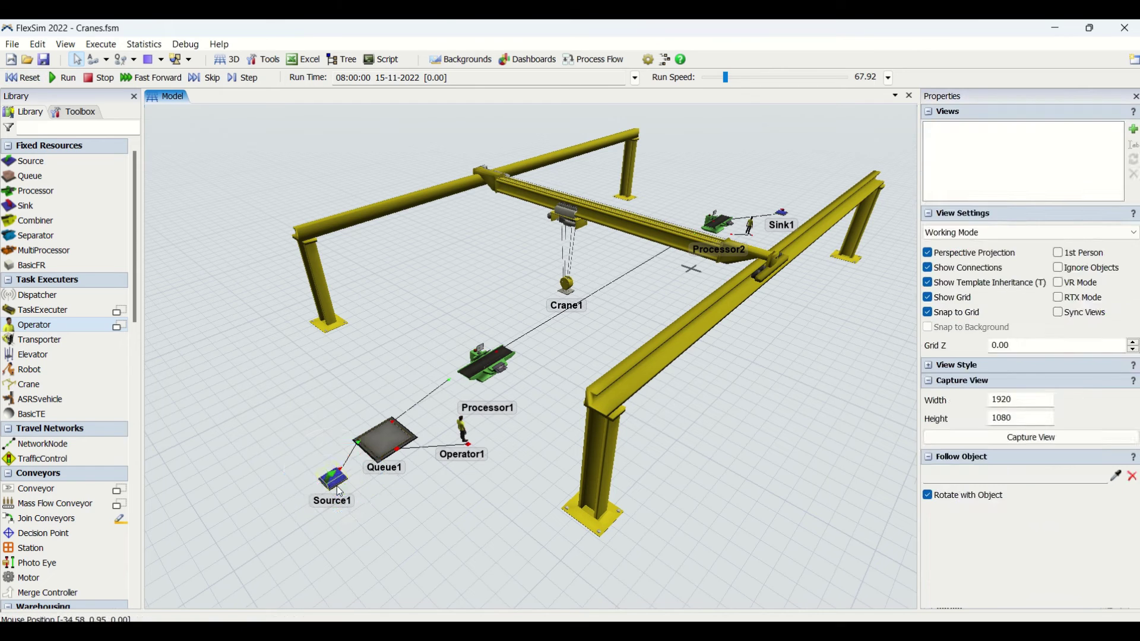
pyautogui.click(951, 452)
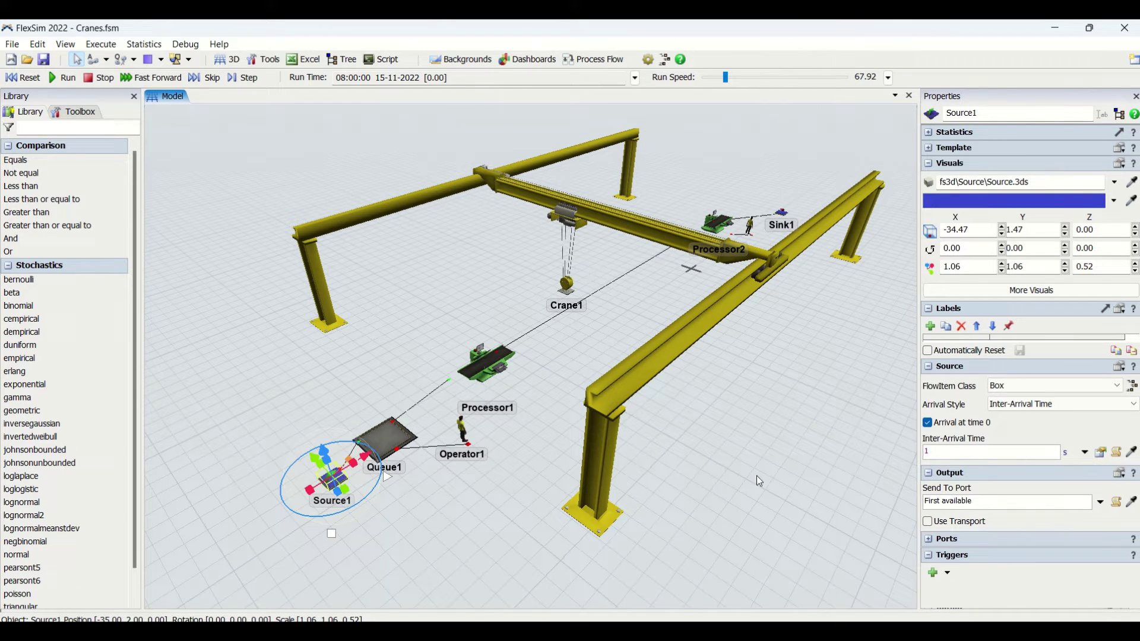
pyautogui.click(519, 512)
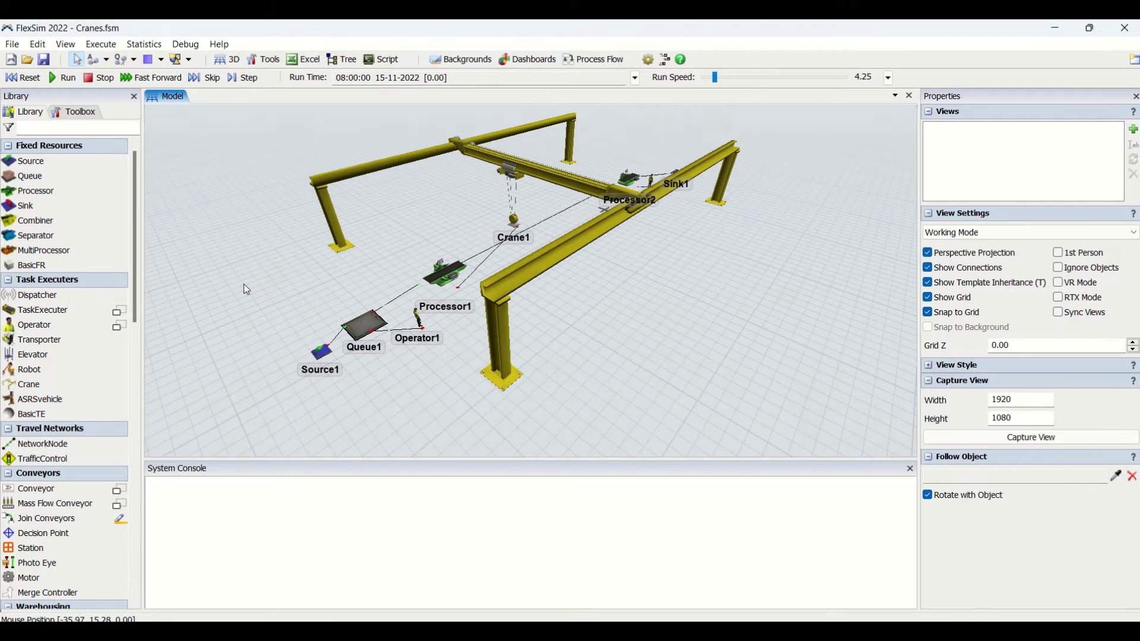
# - Run the simulation and hide the connection lines
pyautogui.moveTo(247, 290); pyautogui.dragTo(291, 315)
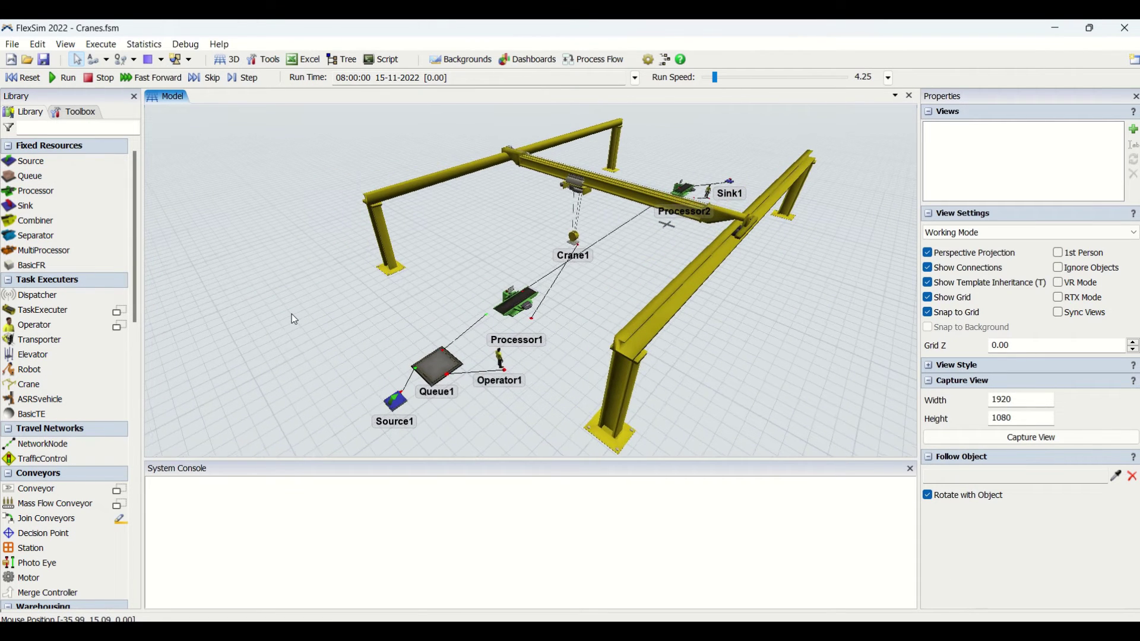
pyautogui.click(61, 78)
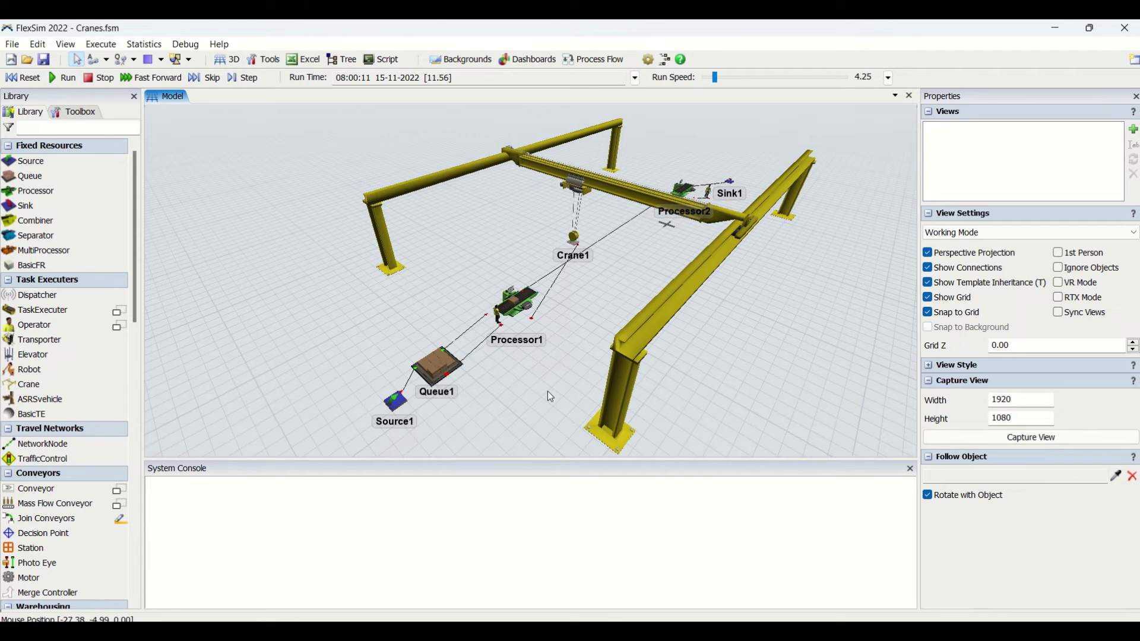
pyautogui.scroll(1, 548, 391)
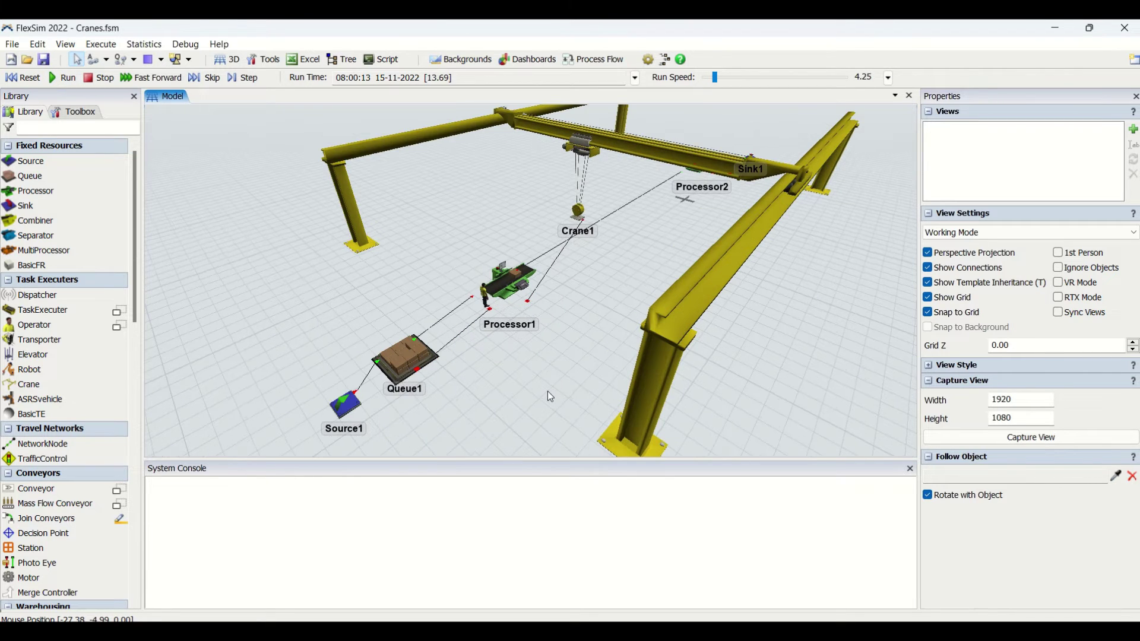
pyautogui.click(928, 268)
# - Zoom, tilt and pan the view to follow items past Processor1 toward Processor2 and the crane
pyautogui.scroll(2, 592, 306)
pyautogui.scroll(-2, 589, 303)
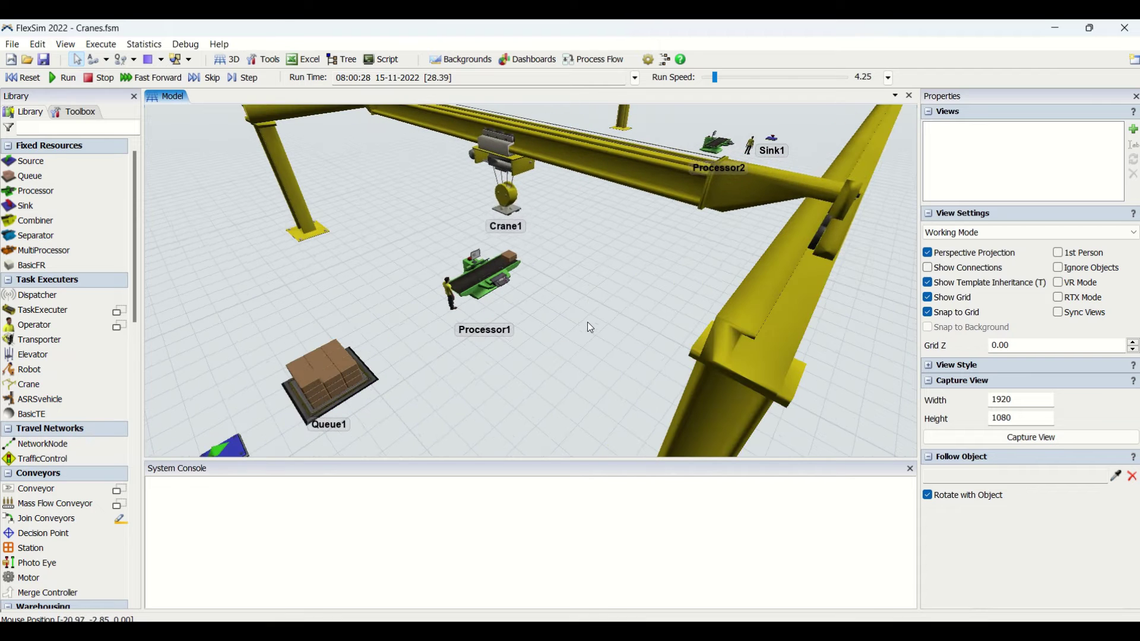
pyautogui.moveTo(587, 325); pyautogui.dragTo(594, 319, button='right')
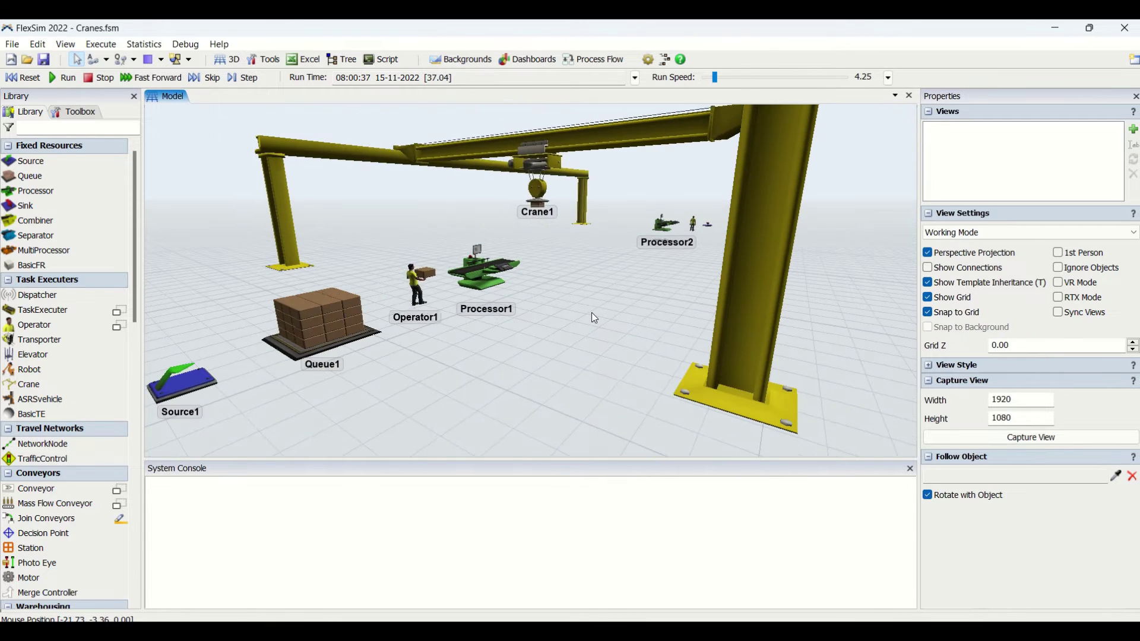
pyautogui.scroll(2, 592, 313)
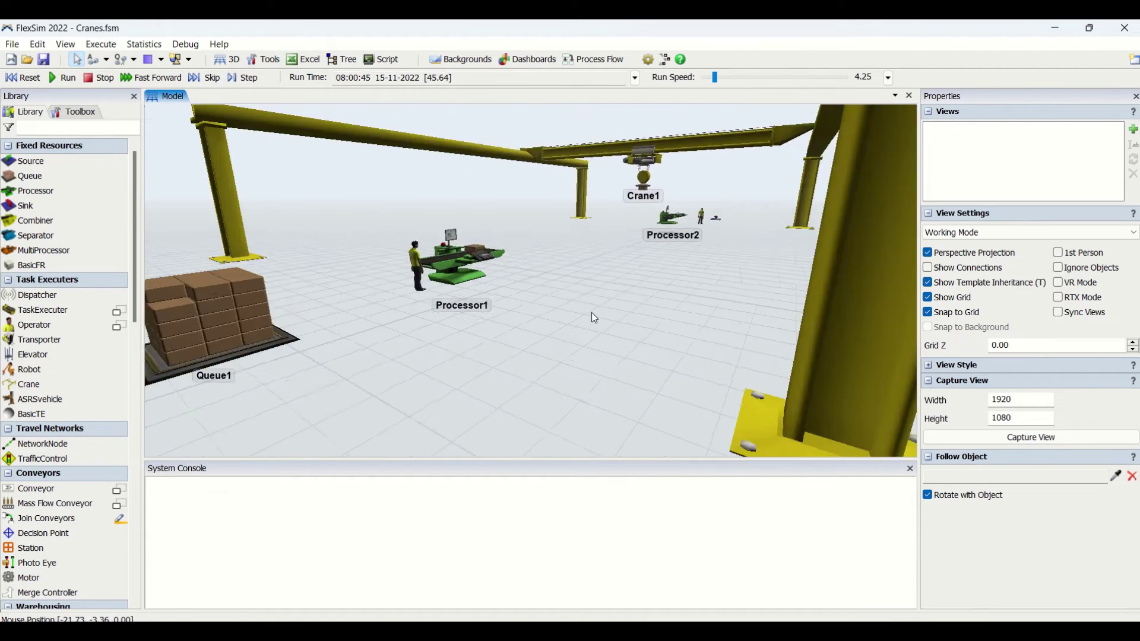
pyautogui.scroll(2, 597, 338)
pyautogui.moveTo(610, 367); pyautogui.dragTo(598, 457)
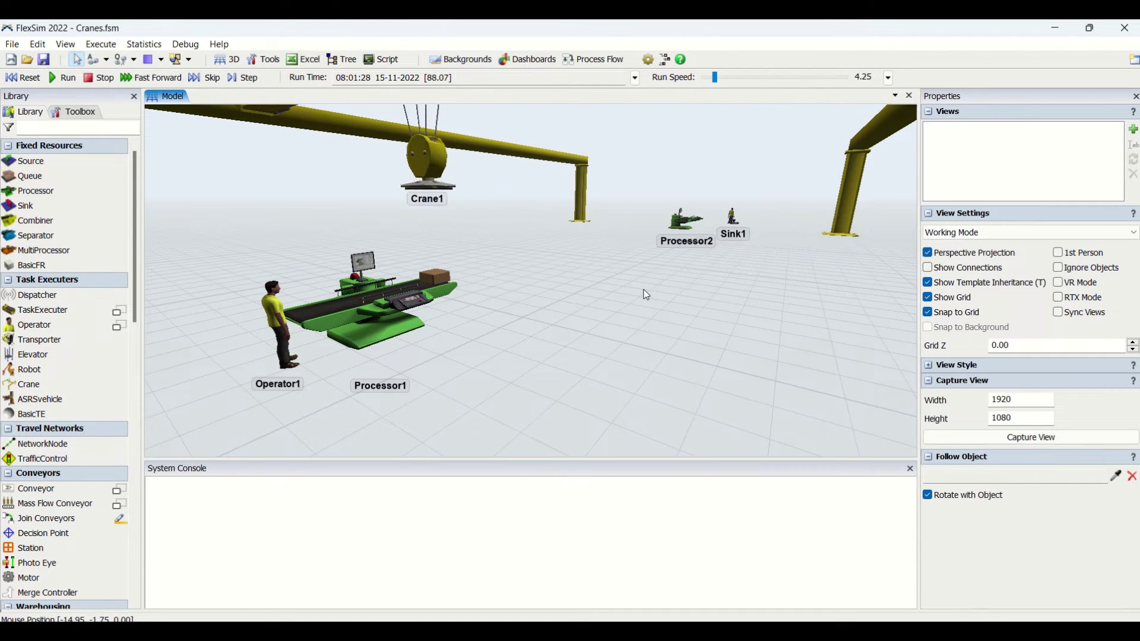
pyautogui.moveTo(702, 318); pyautogui.dragTo(565, 453)
pyautogui.moveTo(715, 356); pyautogui.dragTo(547, 536)
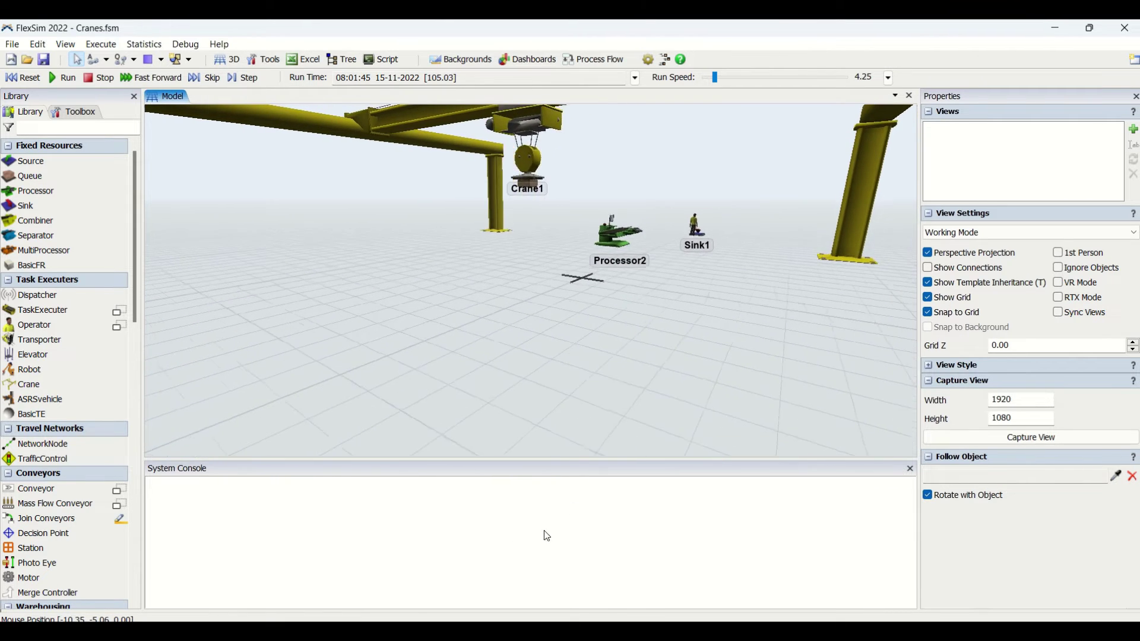
pyautogui.scroll(-10, 626, 359)
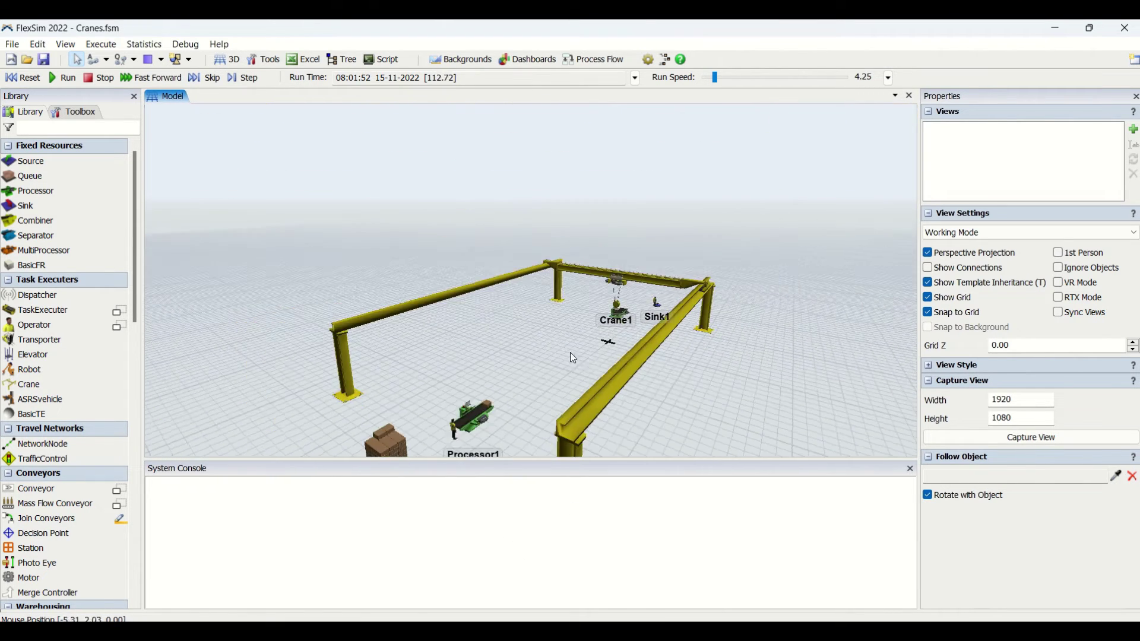
pyautogui.scroll(-5, 573, 358)
pyautogui.scroll(2, 514, 287)
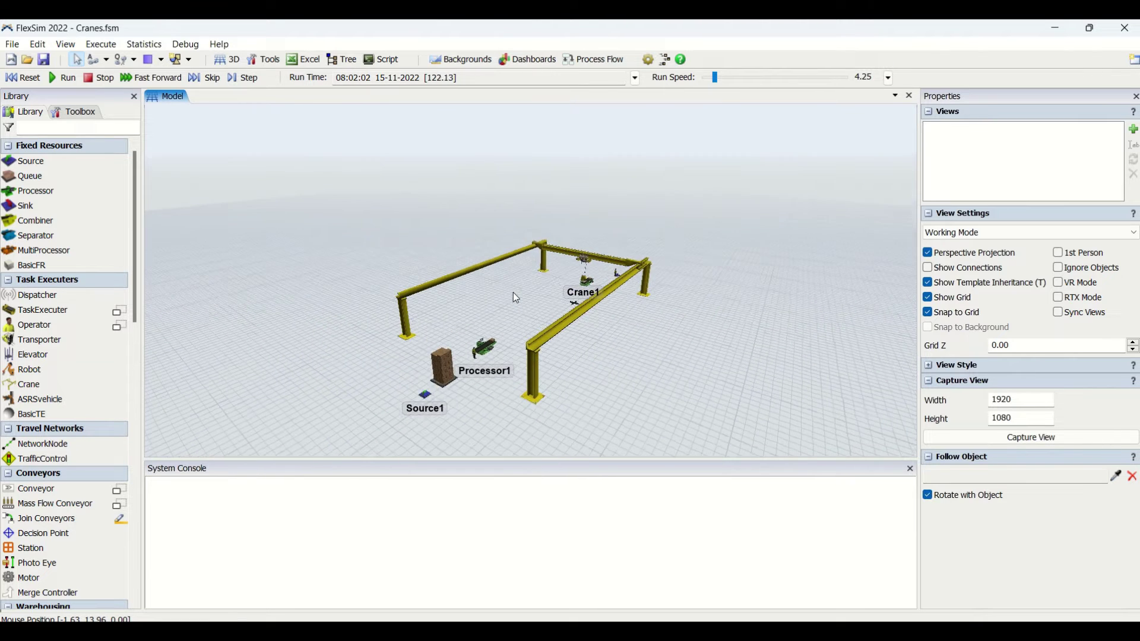
pyautogui.scroll(5, 594, 315)
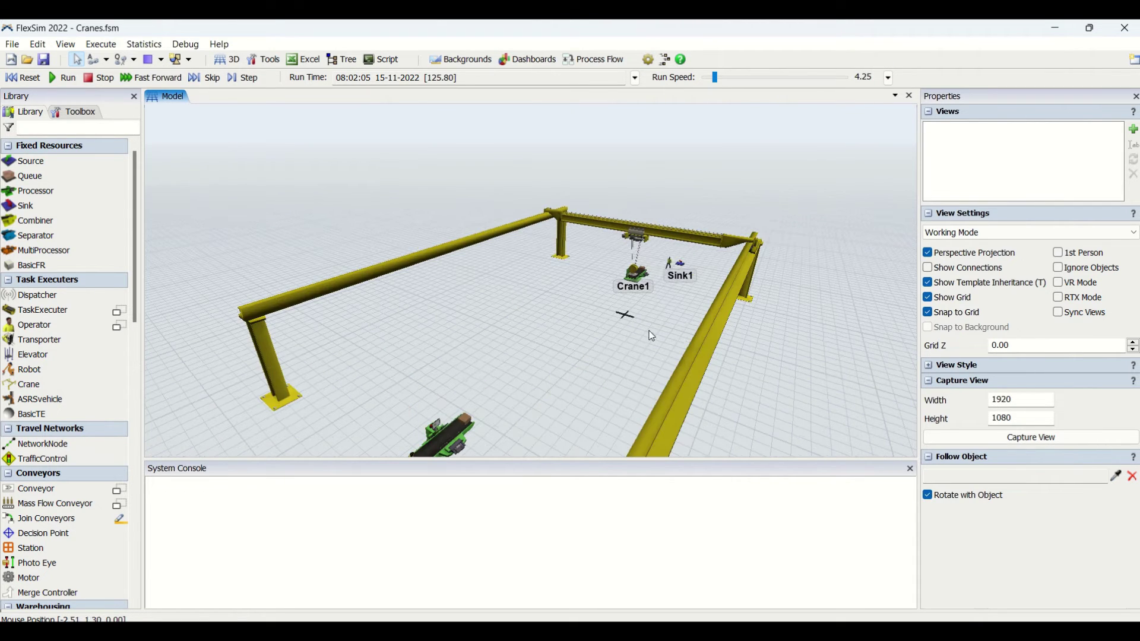
# - Colour Crane1's gantry red and review its crane speed settings
pyautogui.click(697, 350)
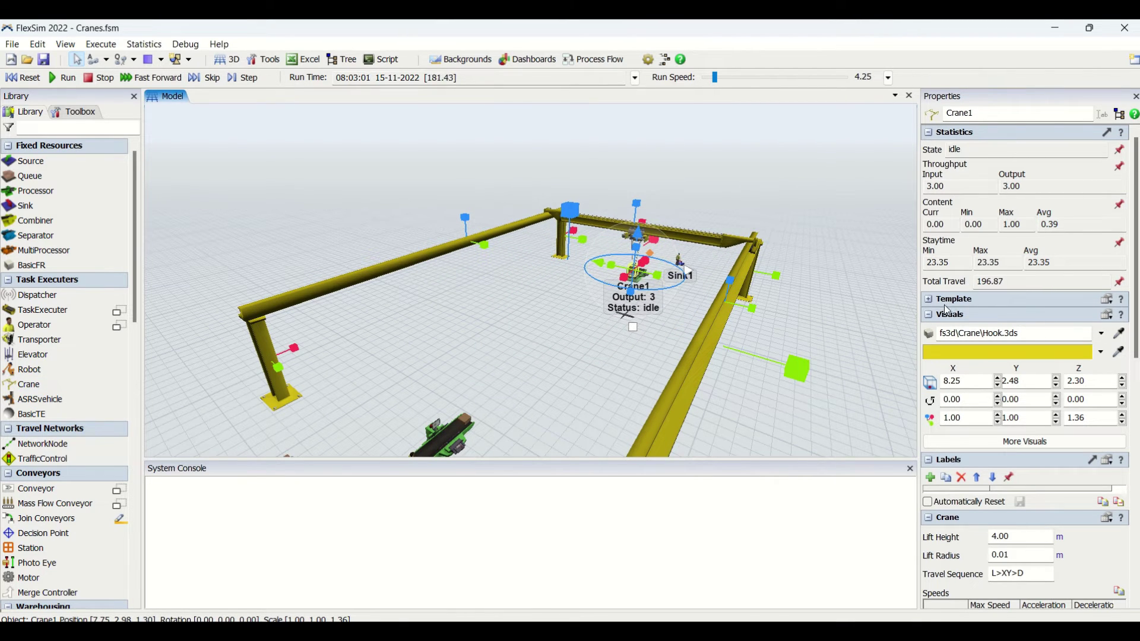
pyautogui.click(1101, 352)
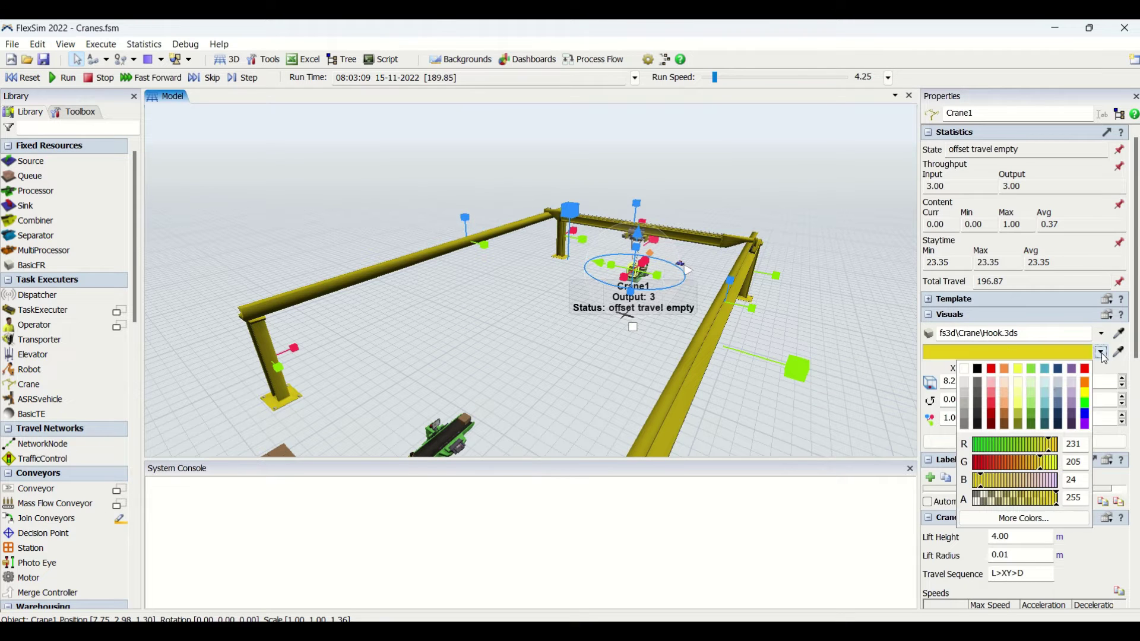
pyautogui.click(993, 370)
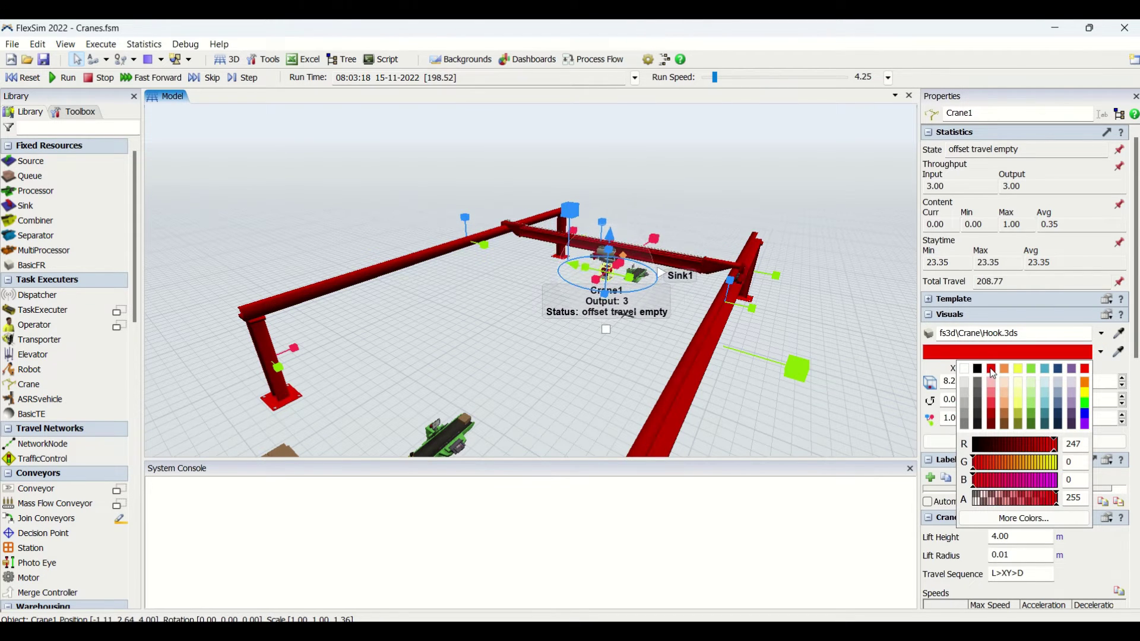
pyautogui.click(842, 323)
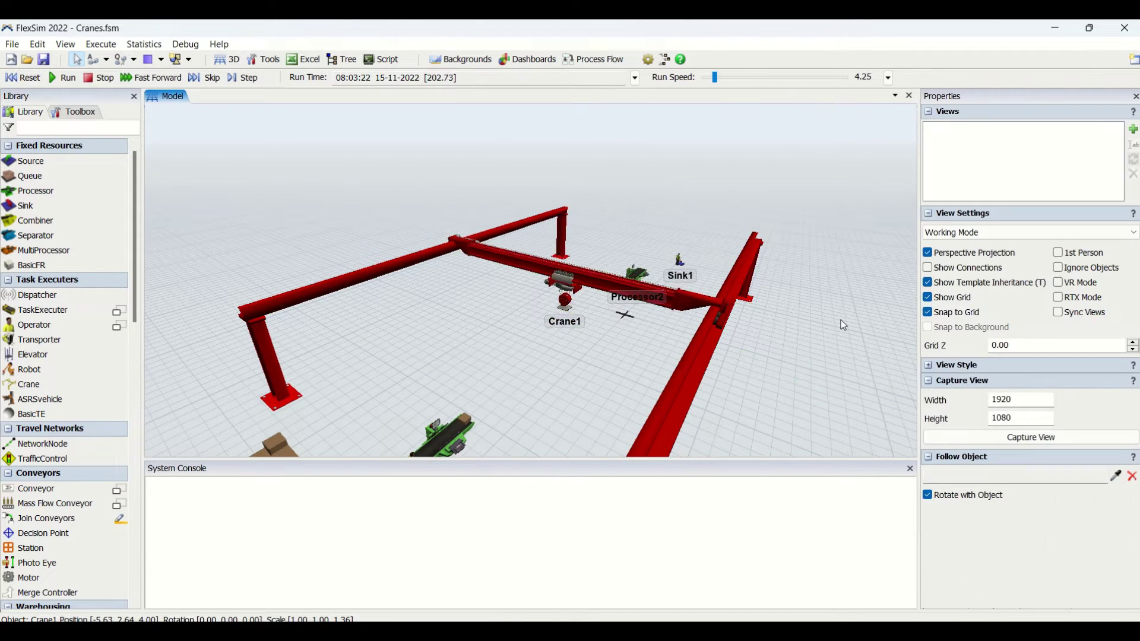
pyautogui.click(715, 318)
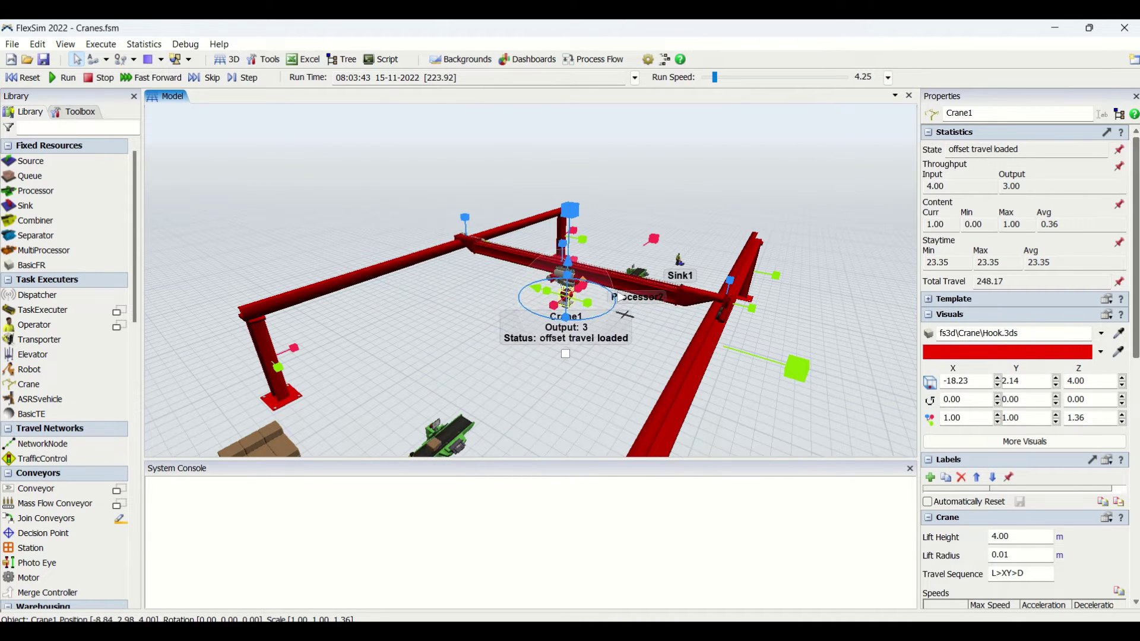
pyautogui.scroll(-3, 1128, 381)
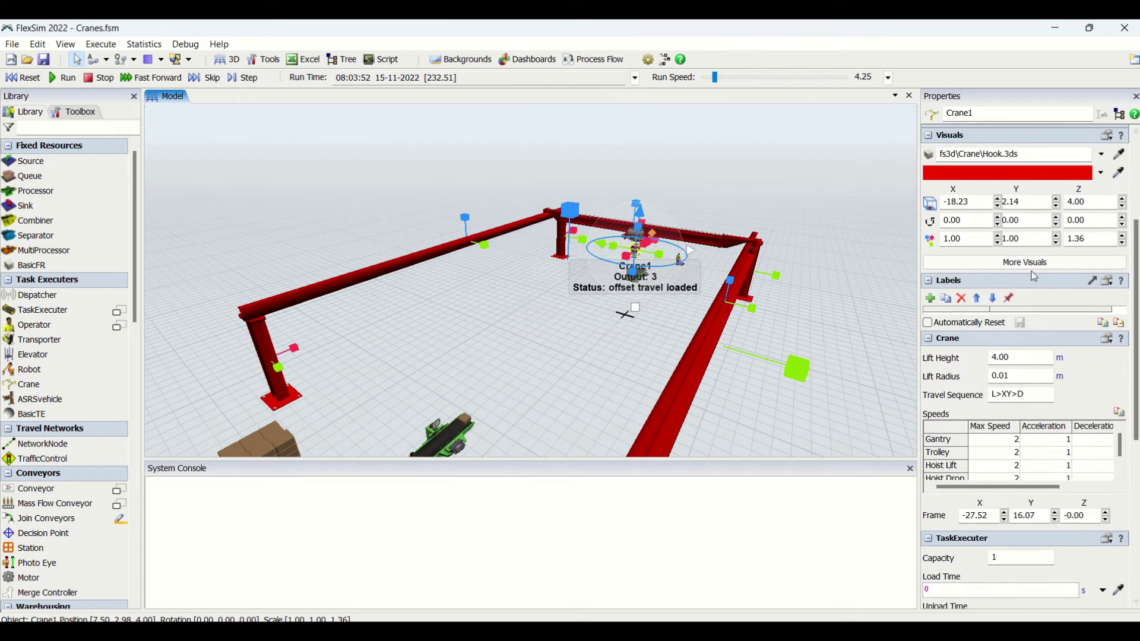
pyautogui.click(1027, 264)
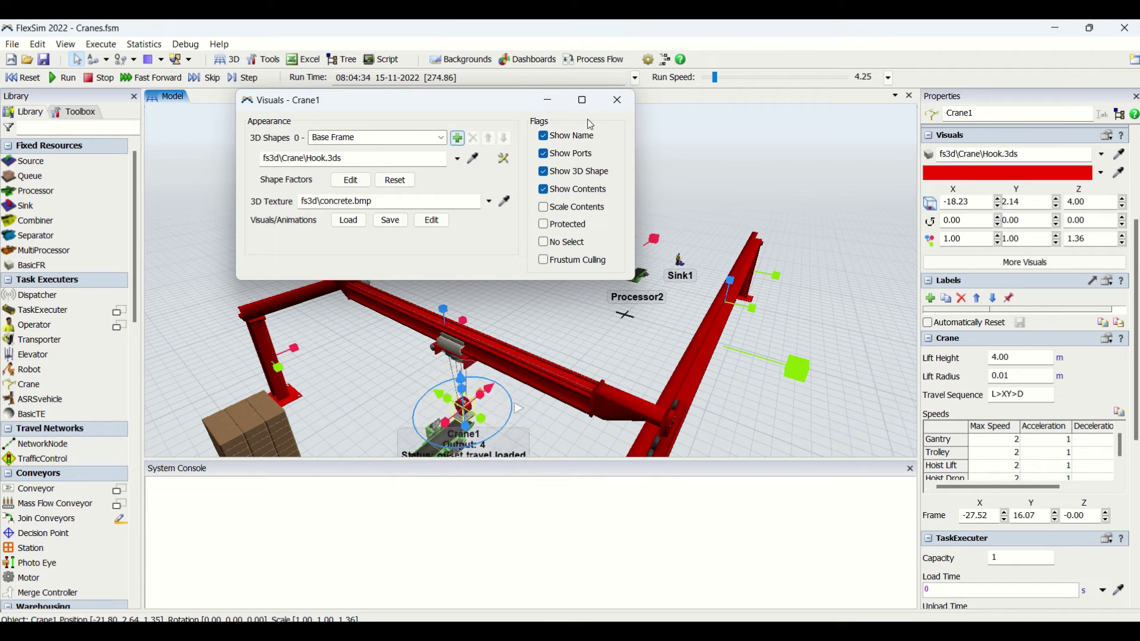
pyautogui.click(618, 101)
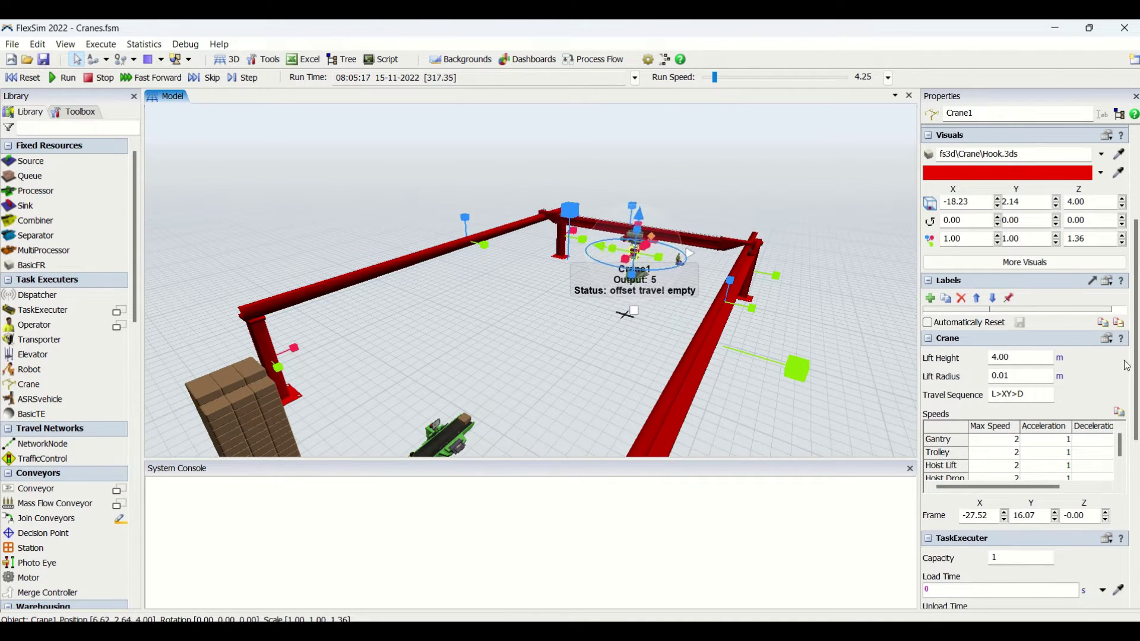
pyautogui.scroll(-3, 1115, 401)
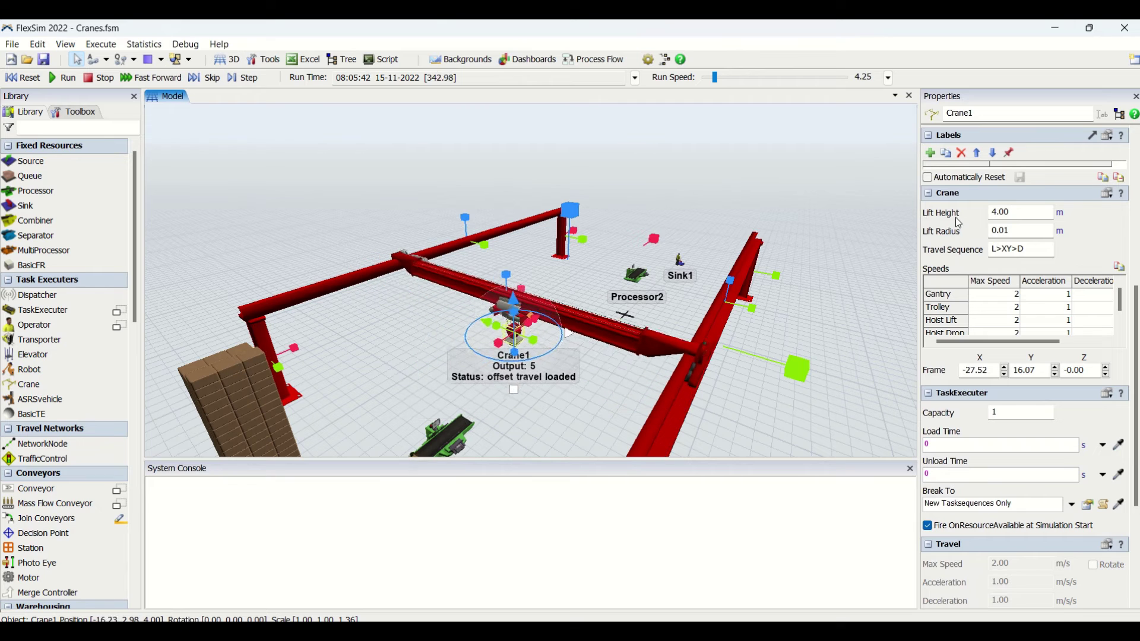
pyautogui.click(976, 212)
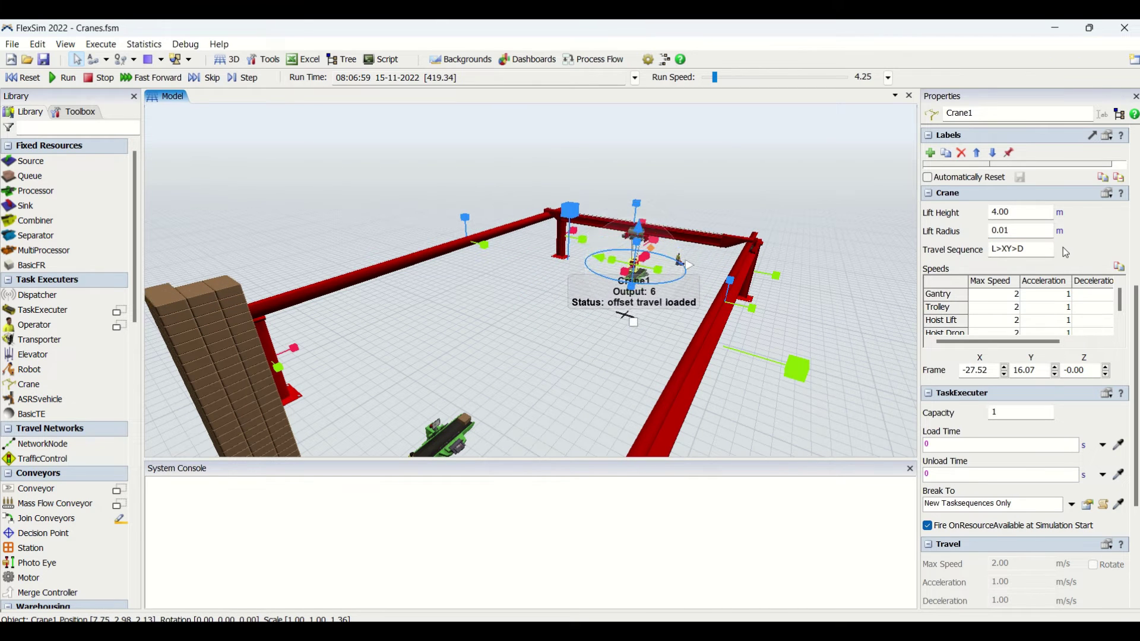
pyautogui.scroll(-2, 1136, 308)
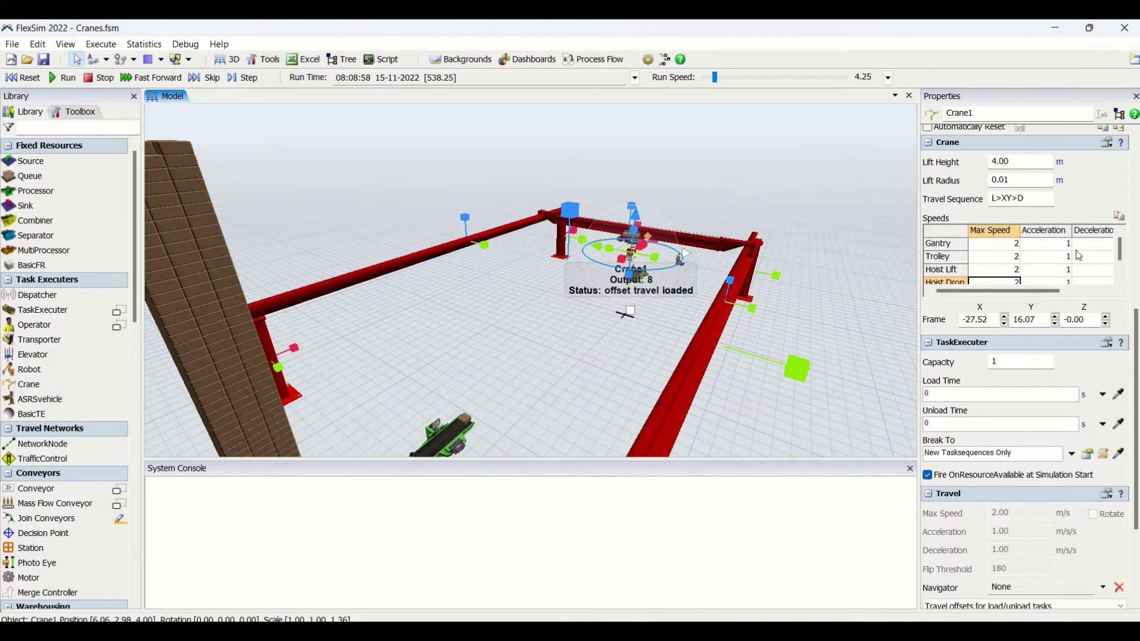
# - Reset the simulation to time zero and pan to show Source1, Queue1 and Processor1
pyautogui.click(483, 294)
pyautogui.scroll(-3, 483, 295)
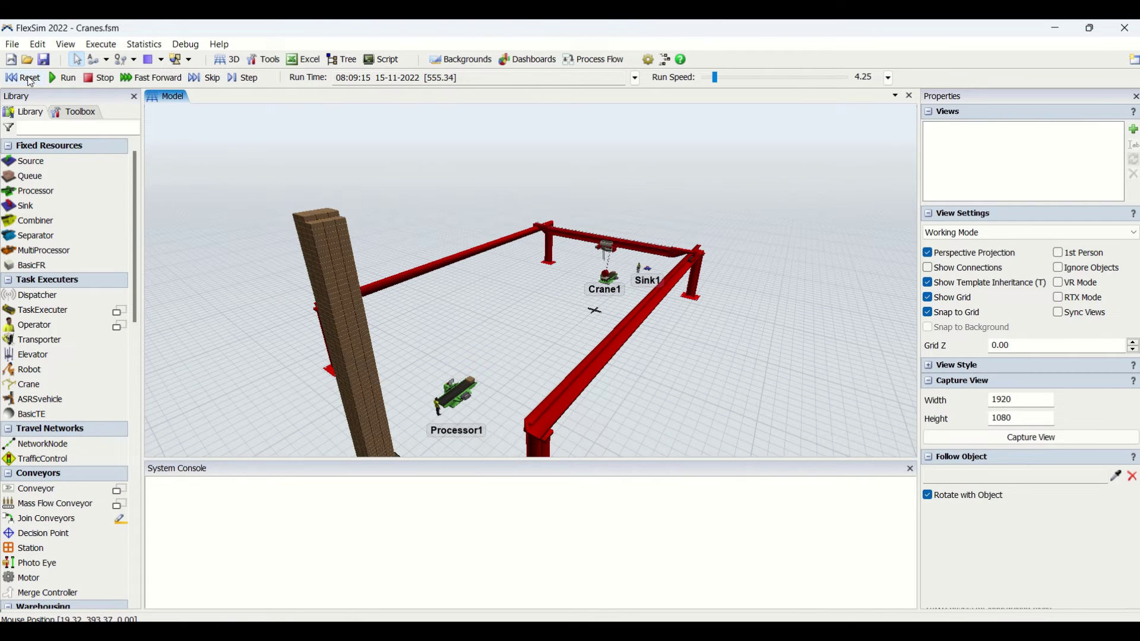
pyautogui.scroll(-3, 440, 255)
pyautogui.scroll(5, 448, 273)
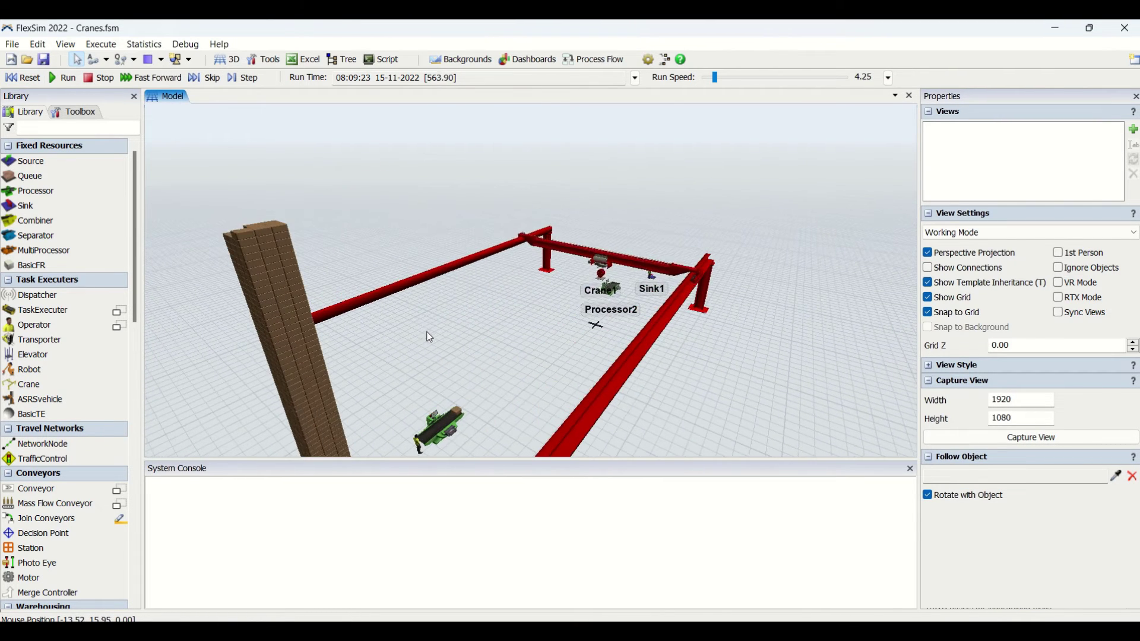
pyautogui.click(18, 81)
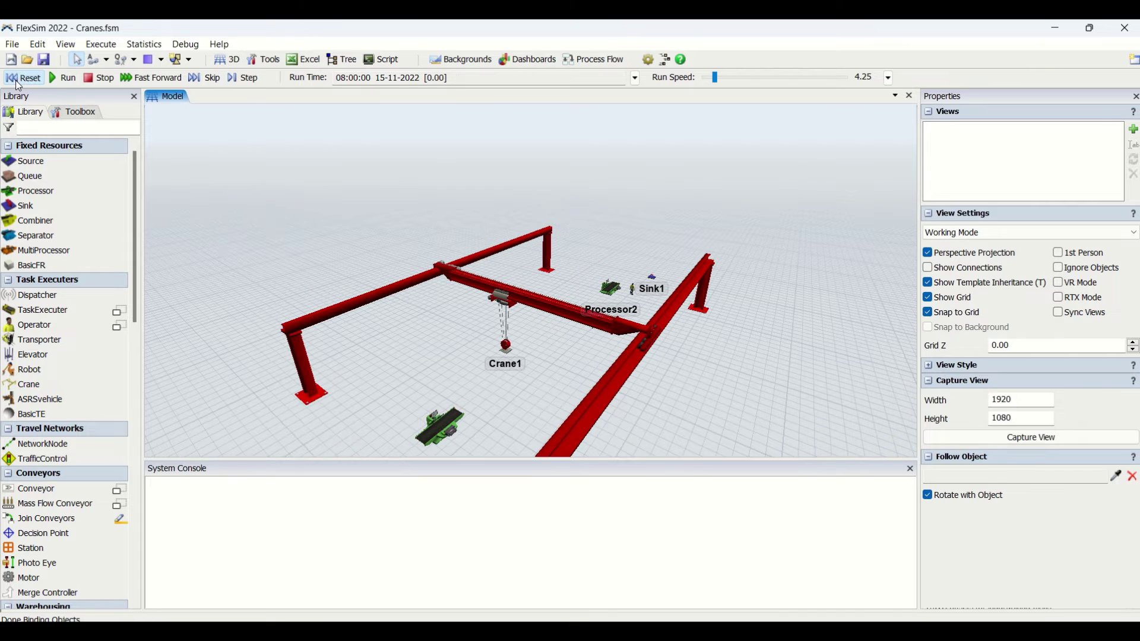
pyautogui.moveTo(332, 335); pyautogui.dragTo(299, 408, button='right')
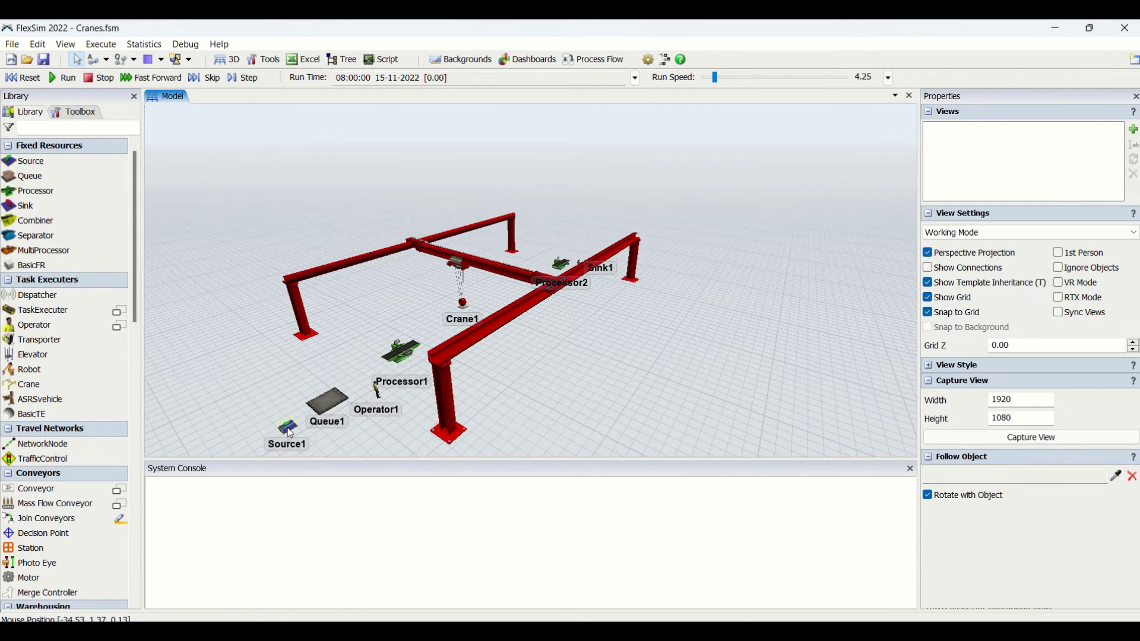
# - Select Crane1 and bring its TaskExecuter properties into view
pyautogui.click(517, 303)
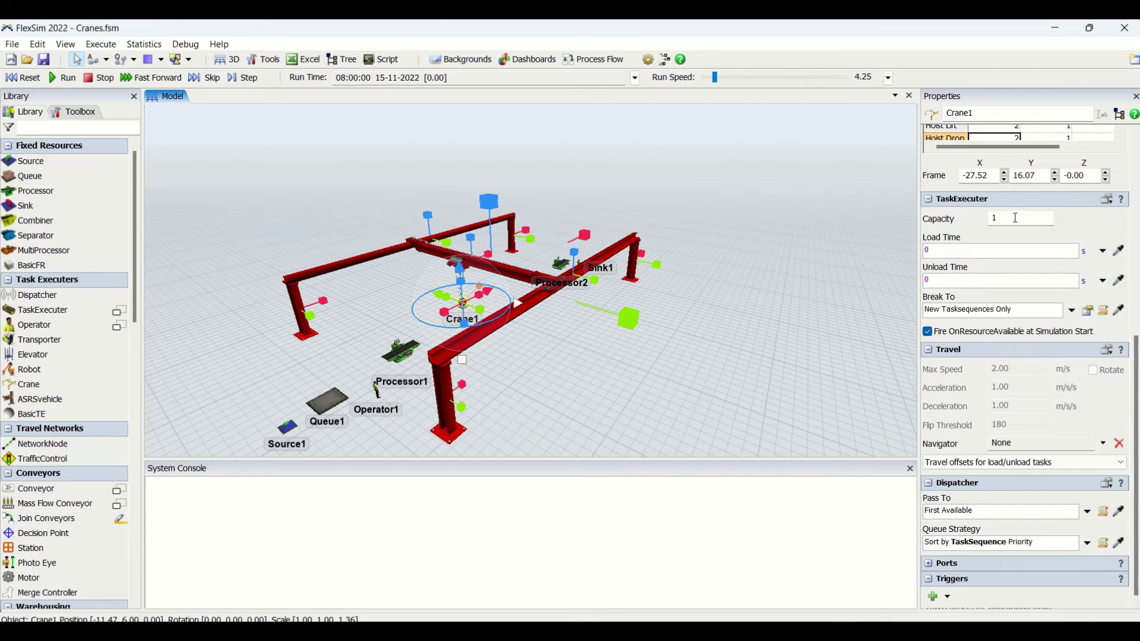
pyautogui.scroll(5, 1138, 359)
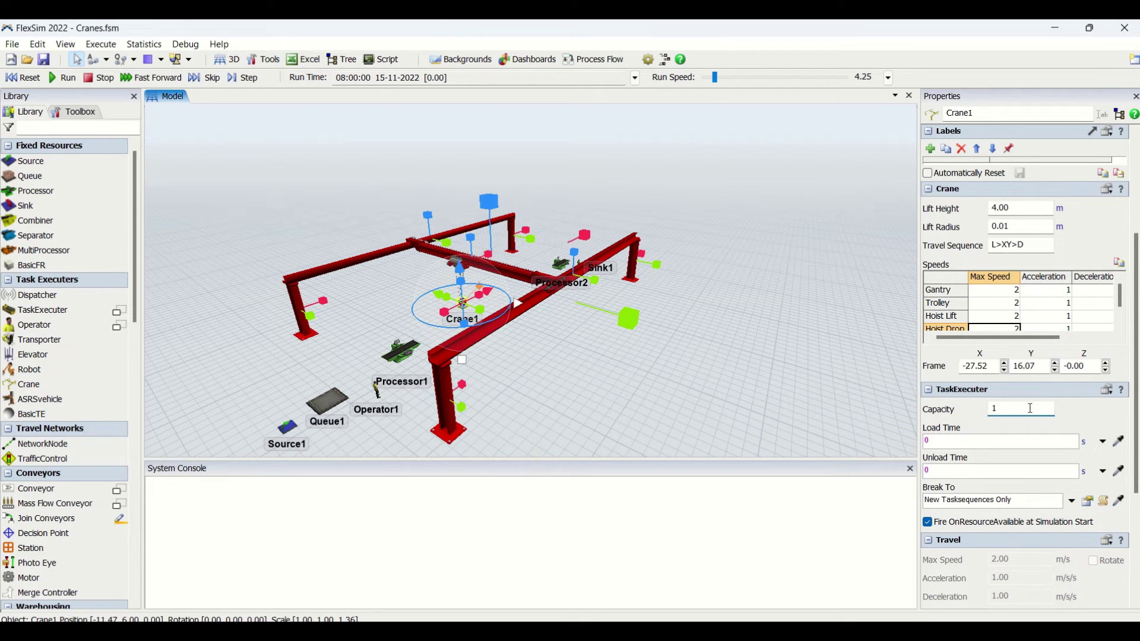
pyautogui.click(605, 393)
pyautogui.scroll(10, 471, 325)
pyautogui.click(437, 336)
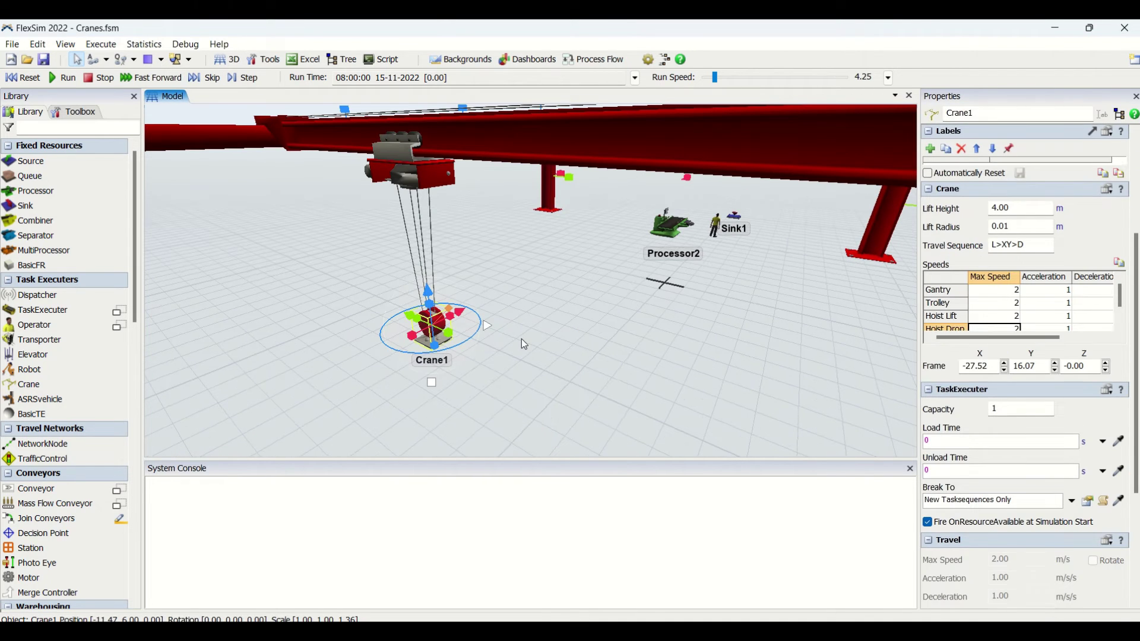
pyautogui.click(591, 352)
pyautogui.scroll(-8, 591, 352)
pyautogui.scroll(-5, 591, 351)
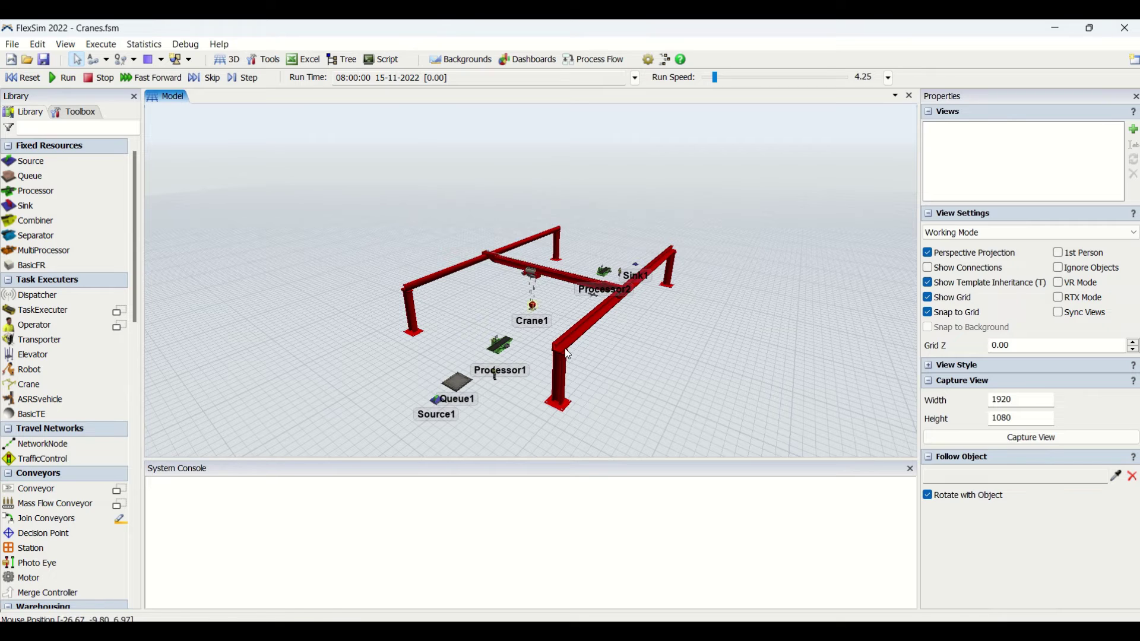
pyautogui.click(565, 349)
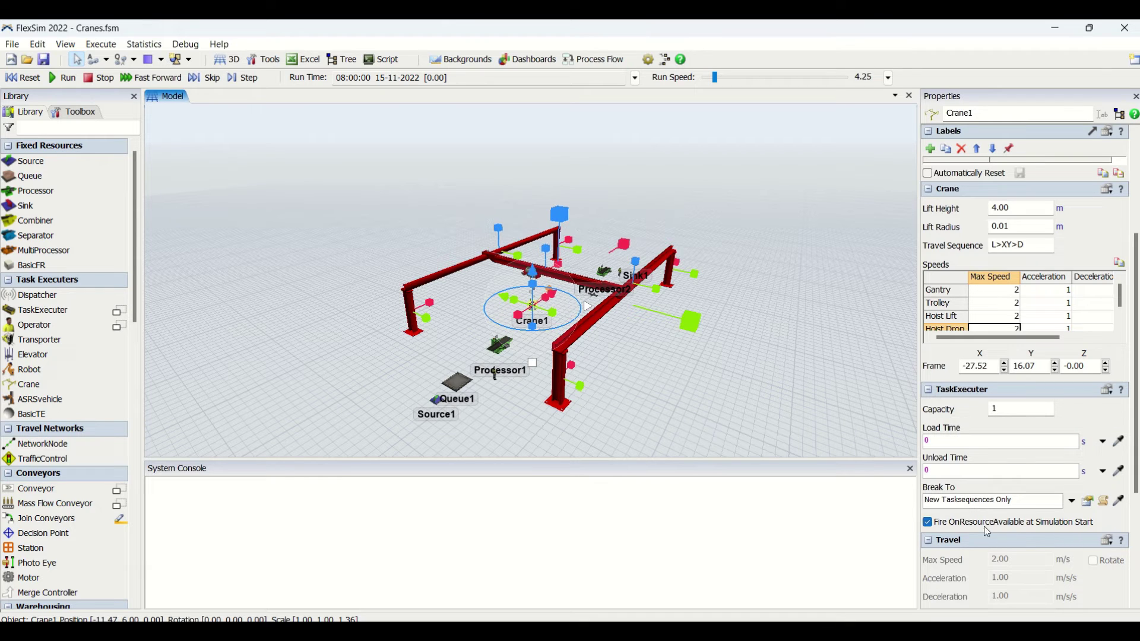
# - Check Crane1's Load Time and Unload Time, both set to 0
pyautogui.click(966, 443)
pyautogui.click(954, 473)
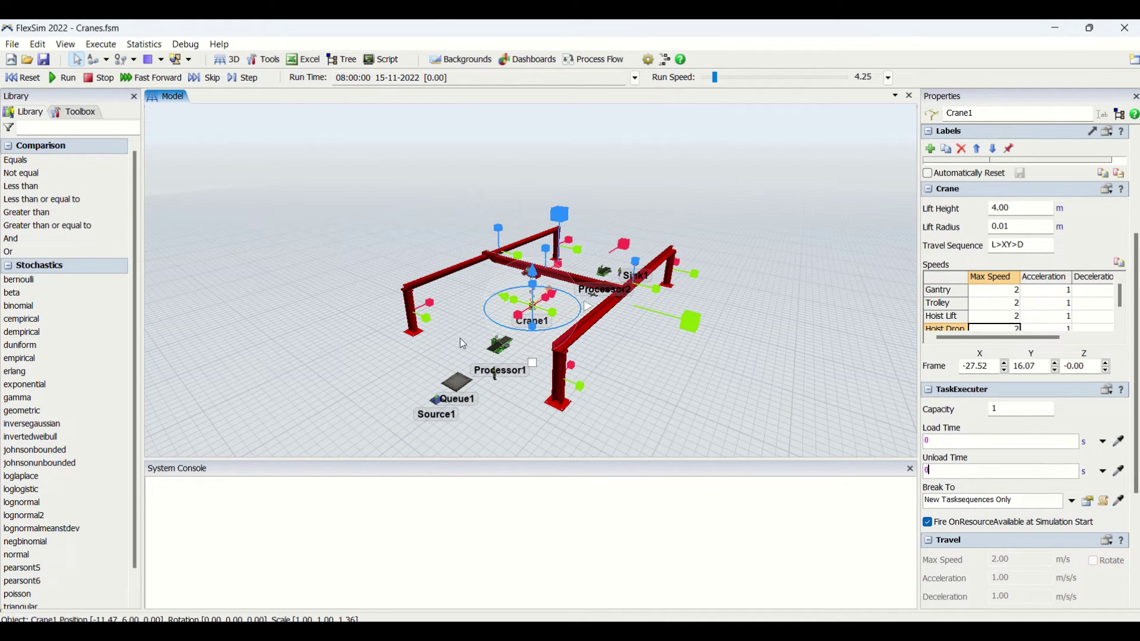
pyautogui.click(552, 352)
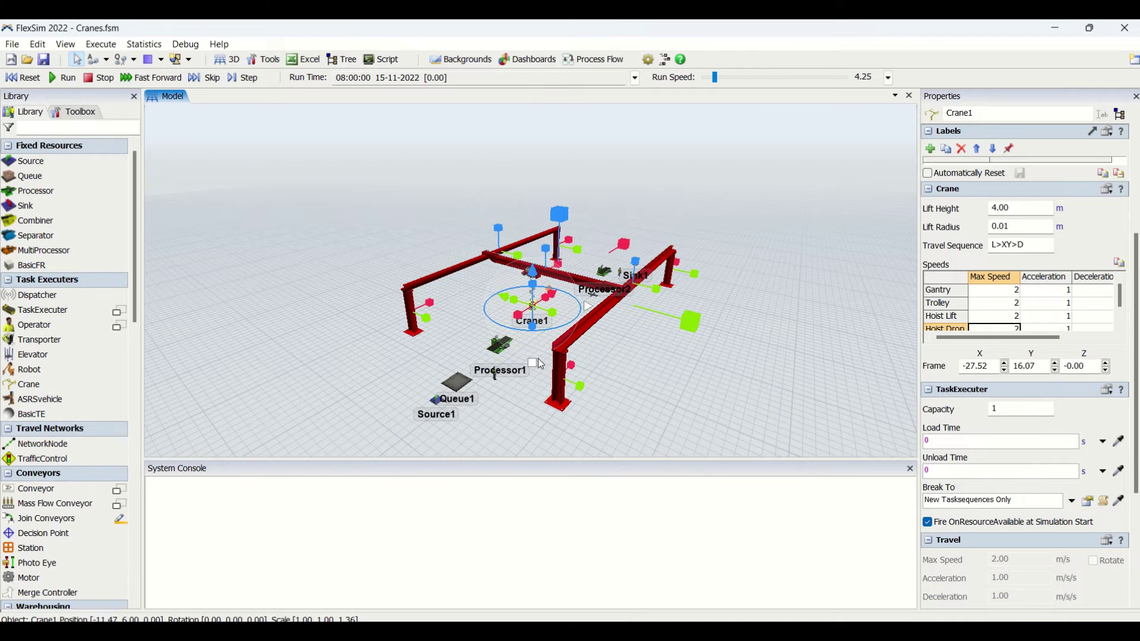
pyautogui.scroll(10, 475, 278)
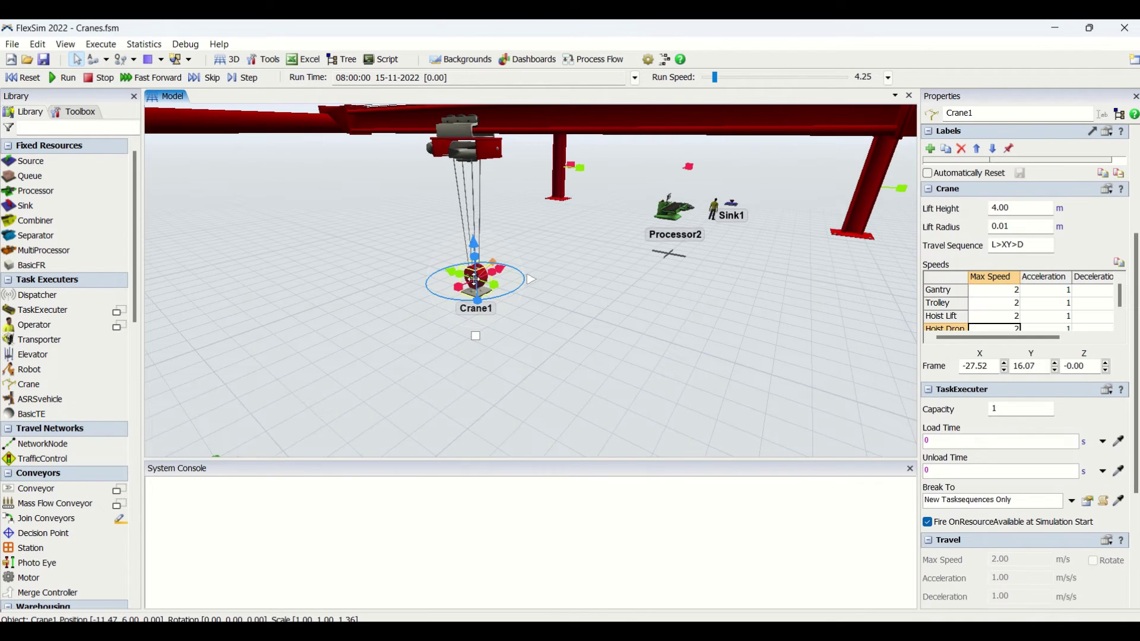
pyautogui.click(611, 364)
pyautogui.scroll(-5, 610, 364)
pyautogui.scroll(-3, 531, 379)
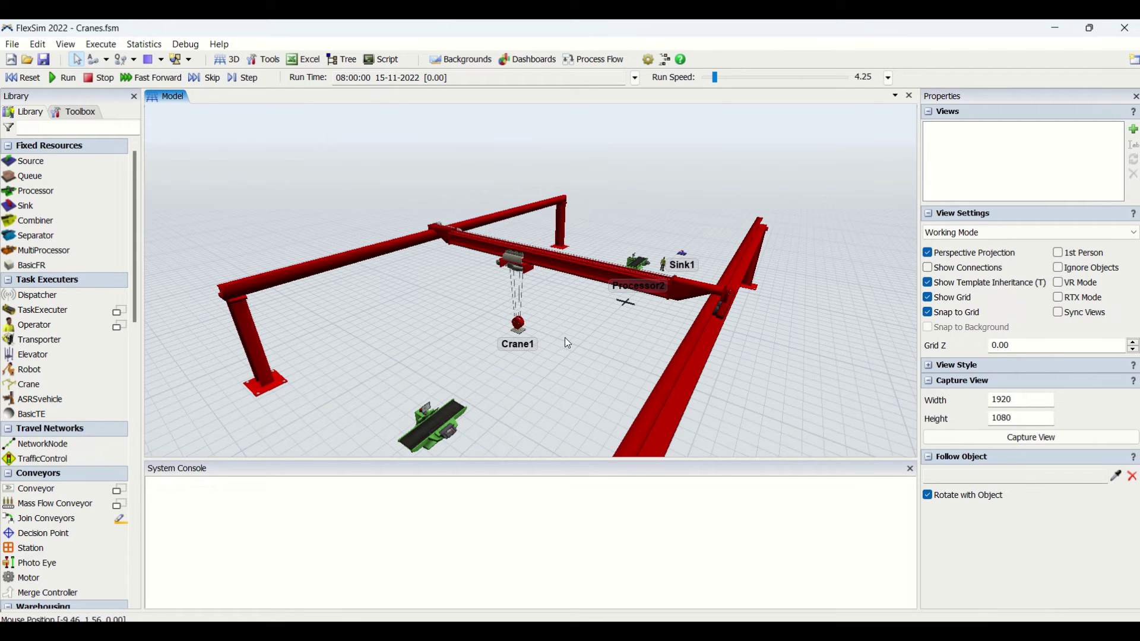
pyautogui.click(609, 280)
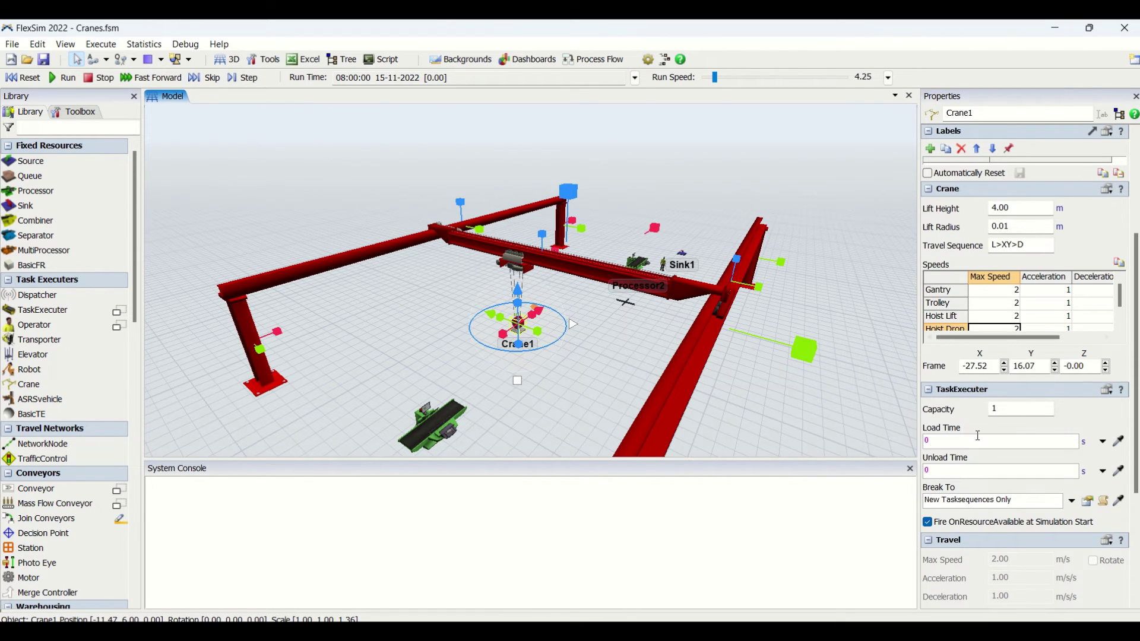
pyautogui.click(958, 469)
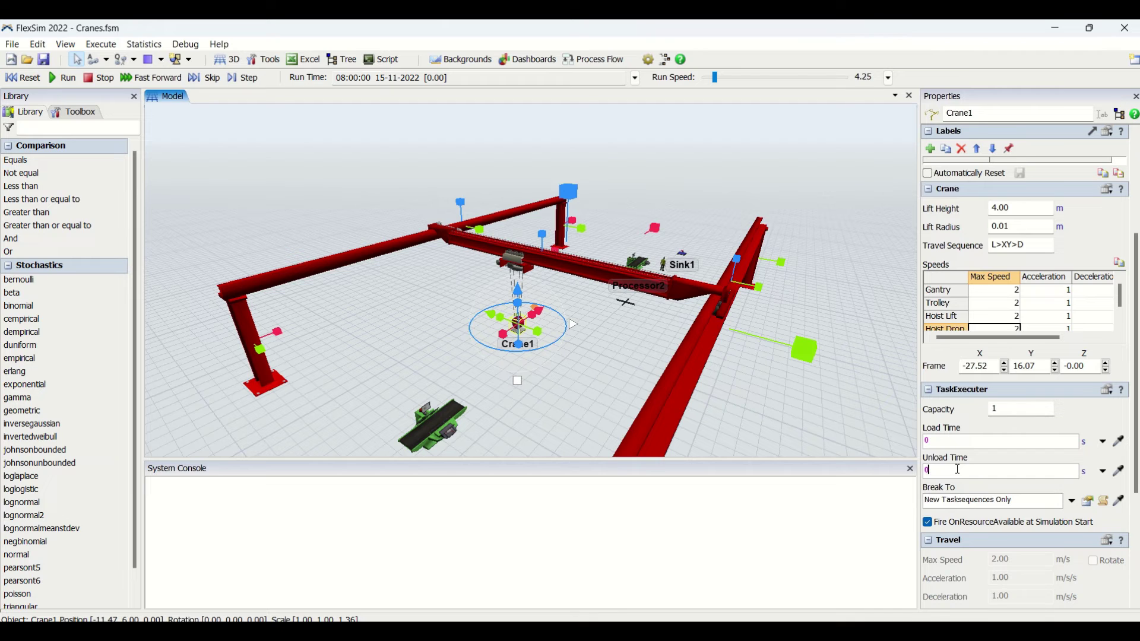
pyautogui.moveTo(1136, 444); pyautogui.dragTo(1136, 512)
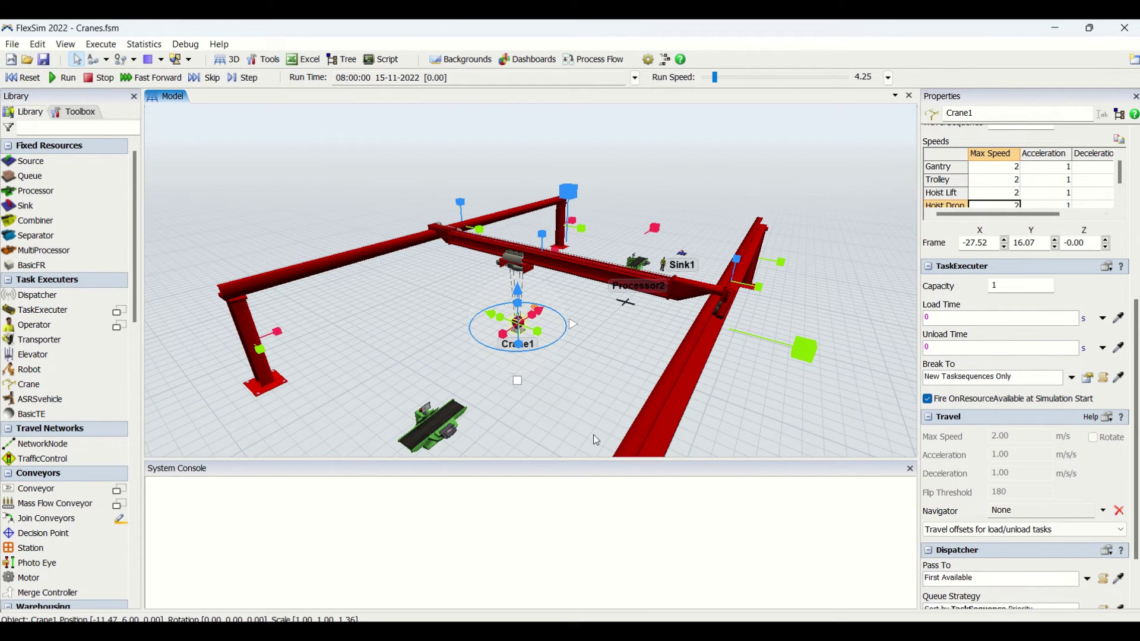
pyautogui.click(596, 368)
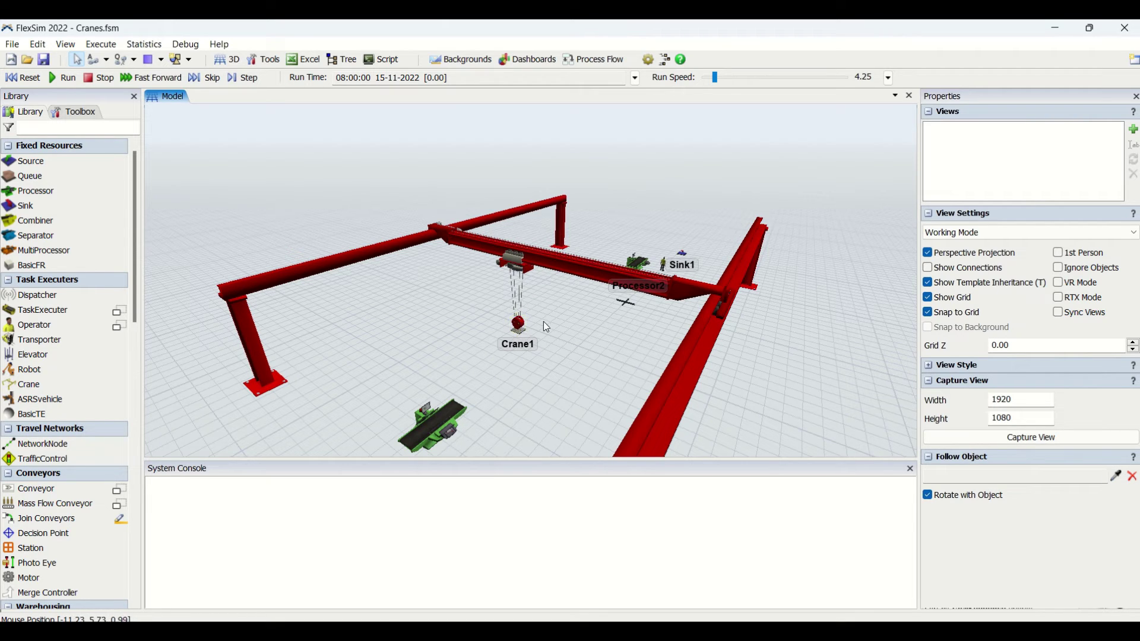
# - Review Crane1's Travel settings, including Hoist Lift maximum speed, down to Dispatcher
pyautogui.click(566, 258)
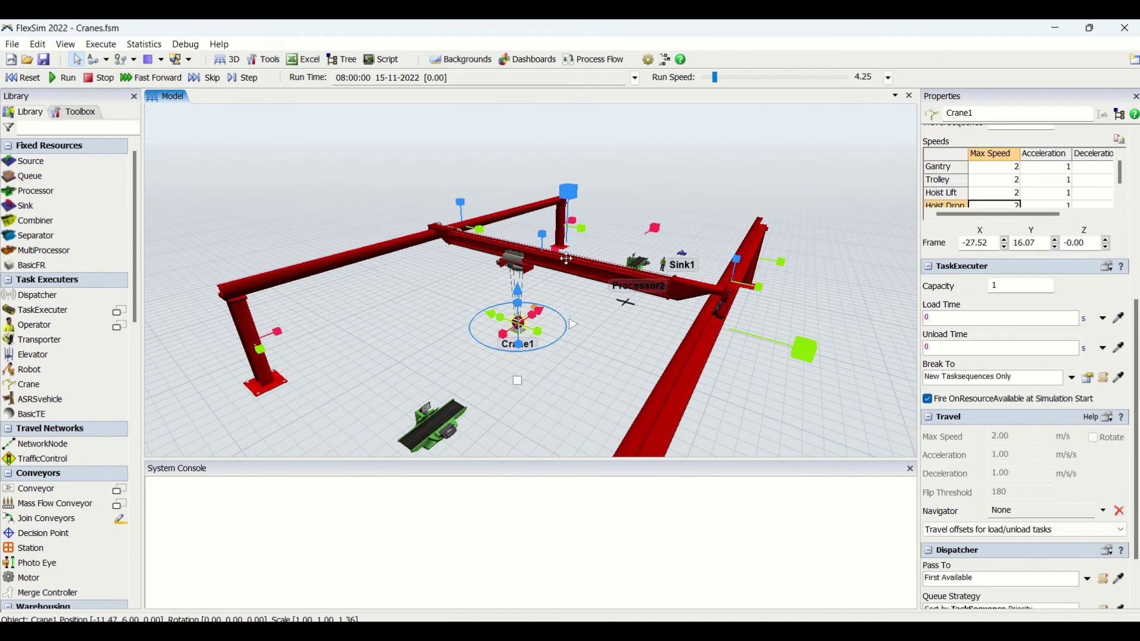
pyautogui.click(1007, 196)
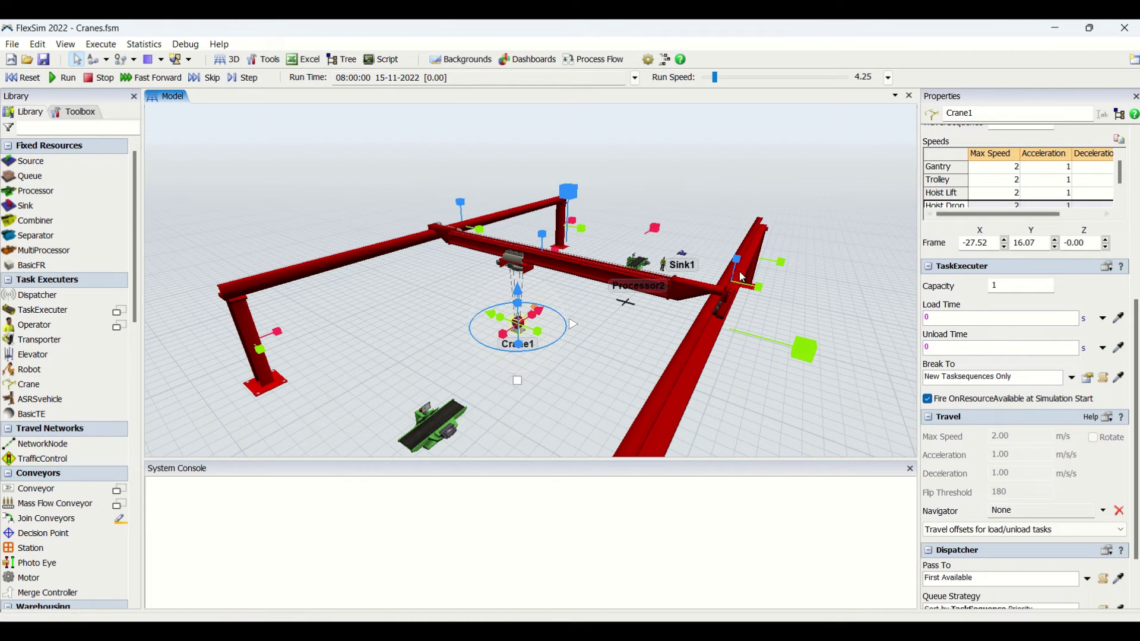
pyautogui.click(525, 342)
pyautogui.scroll(5, 525, 343)
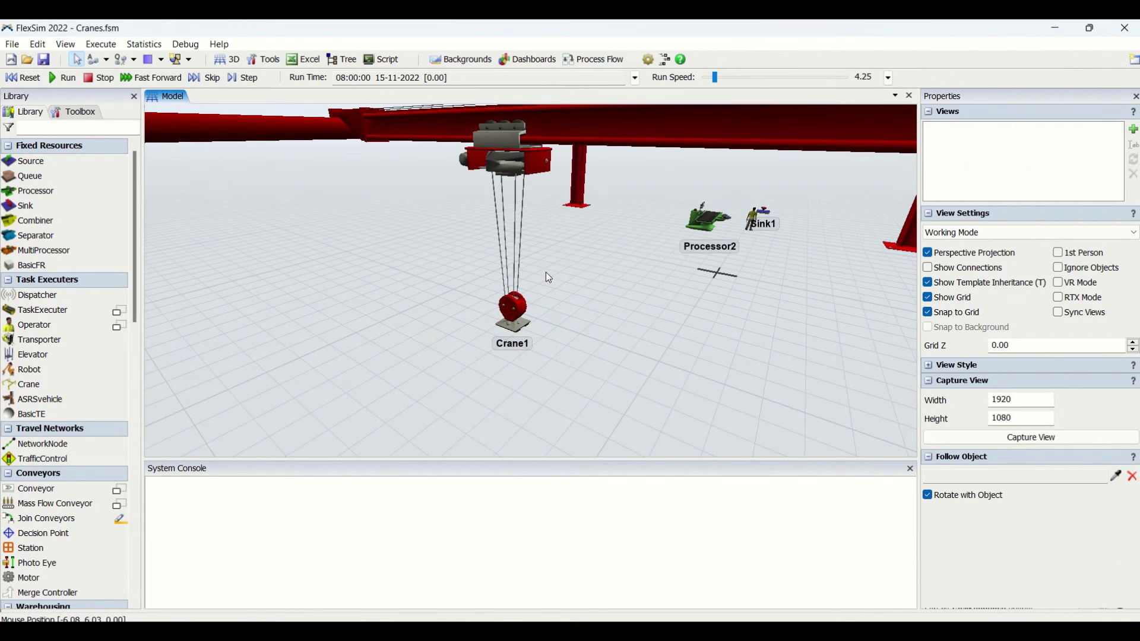
pyautogui.scroll(-5, 555, 309)
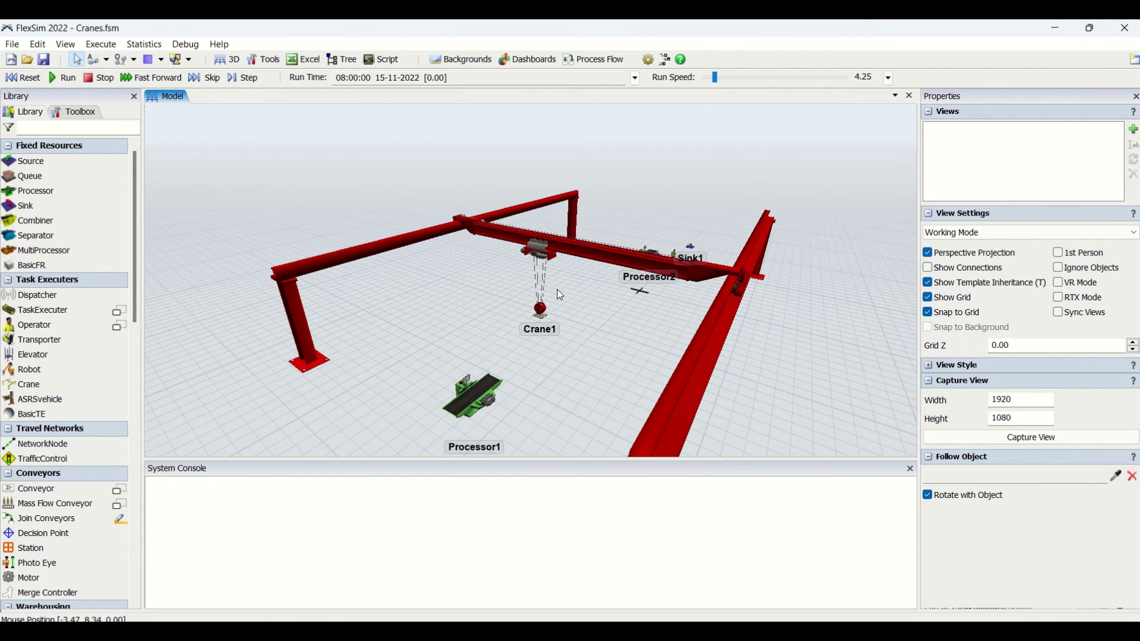
pyautogui.click(578, 249)
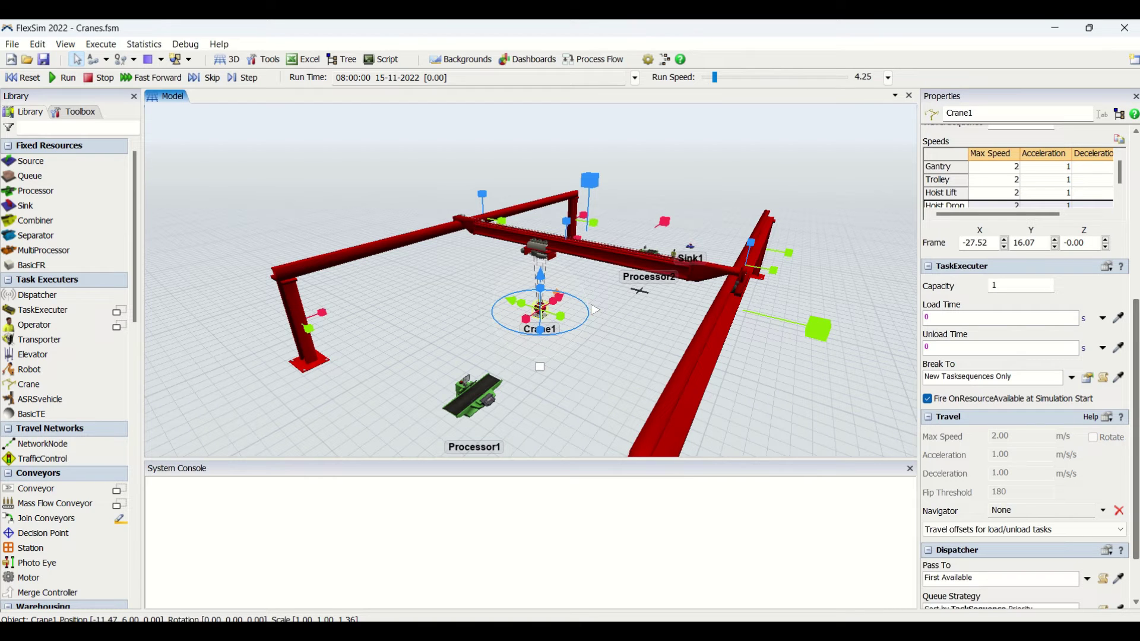
pyautogui.scroll(-3, 980, 327)
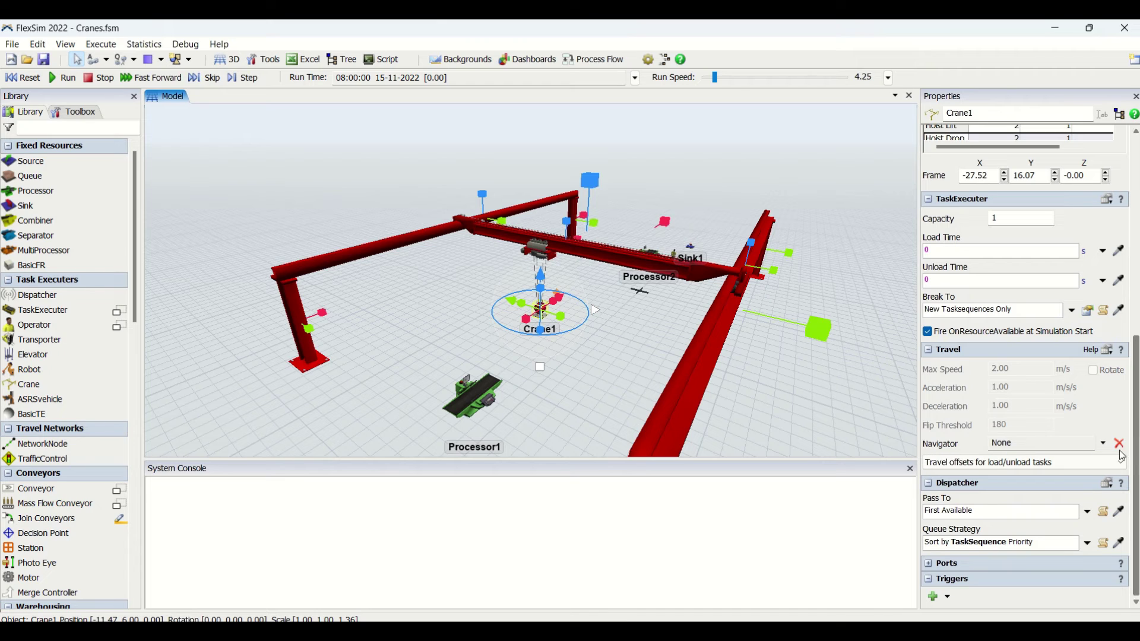
pyautogui.click(1088, 516)
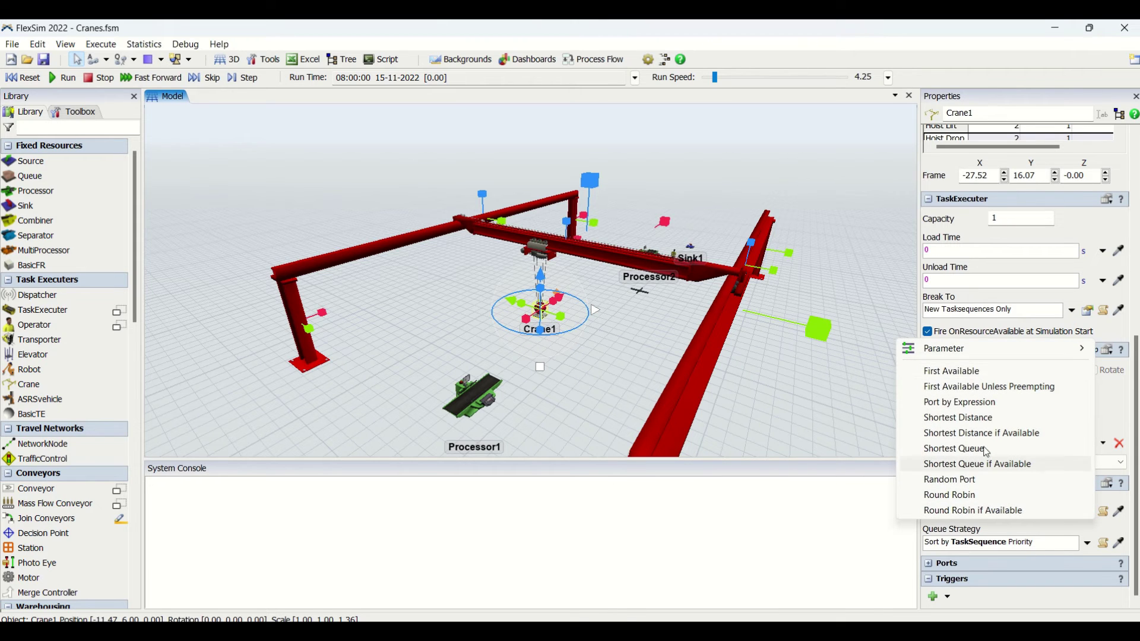
pyautogui.click(1088, 544)
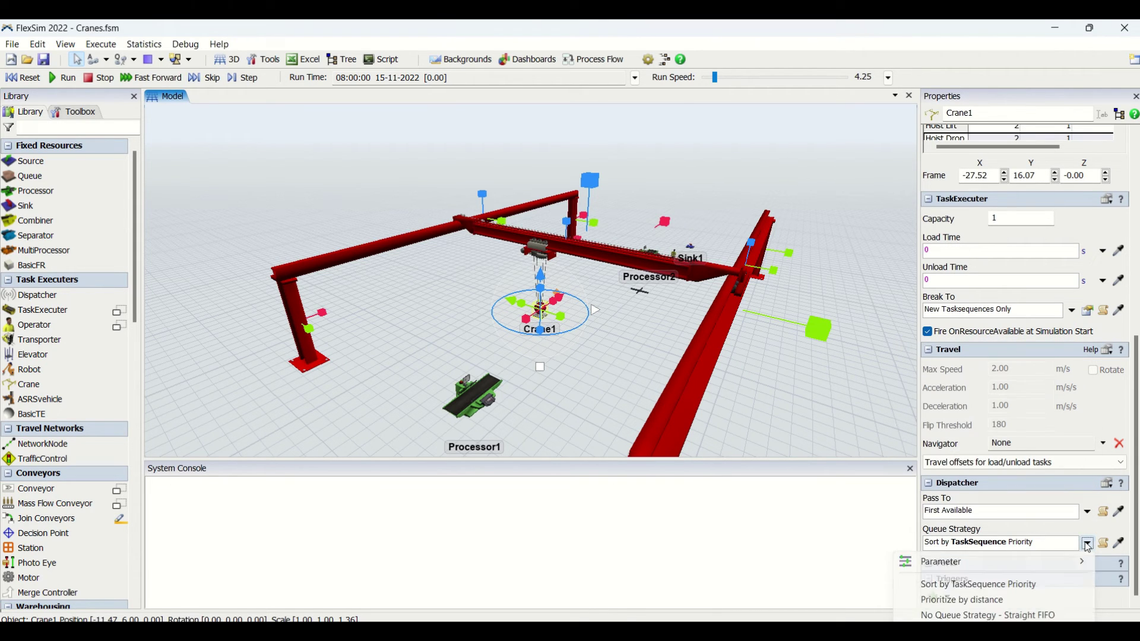
pyautogui.click(1050, 533)
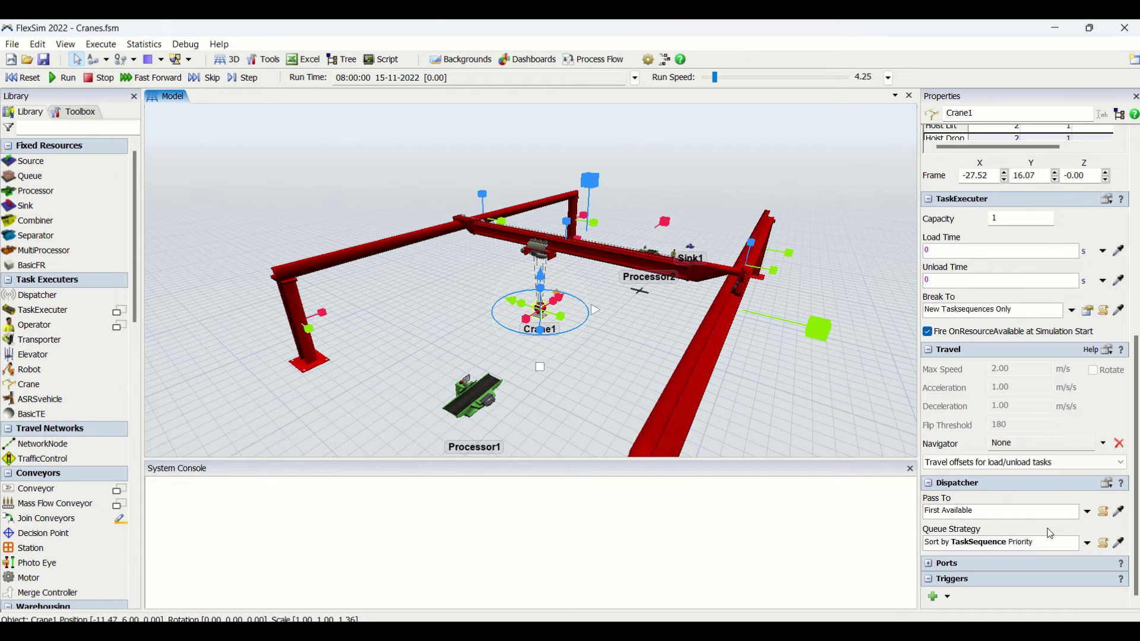
pyautogui.click(937, 568)
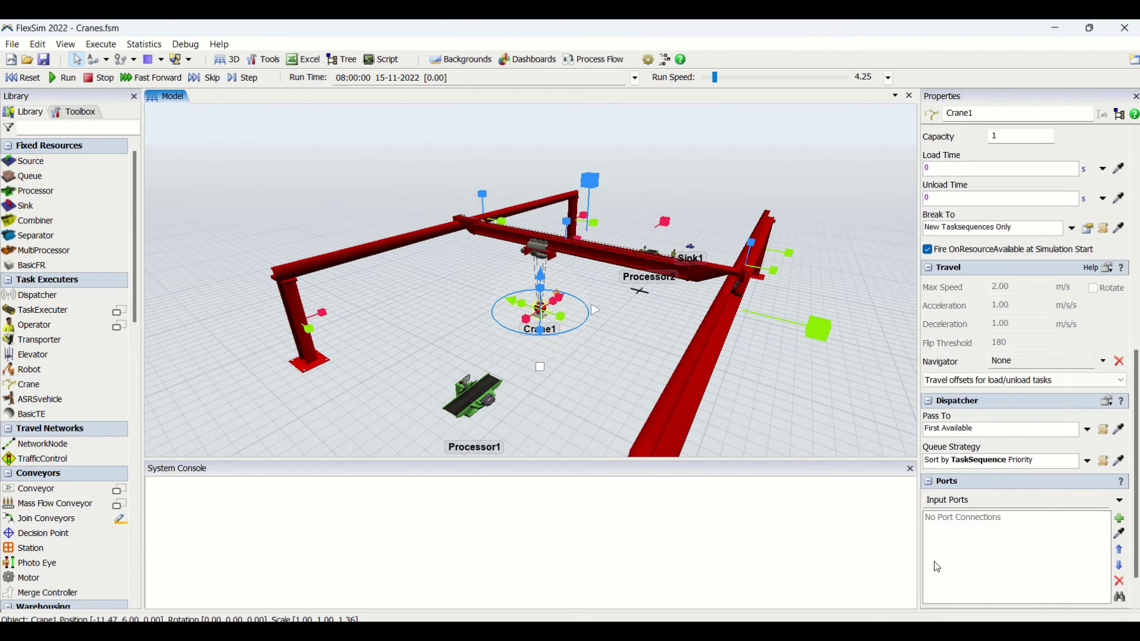
pyautogui.click(936, 481)
pyautogui.click(587, 378)
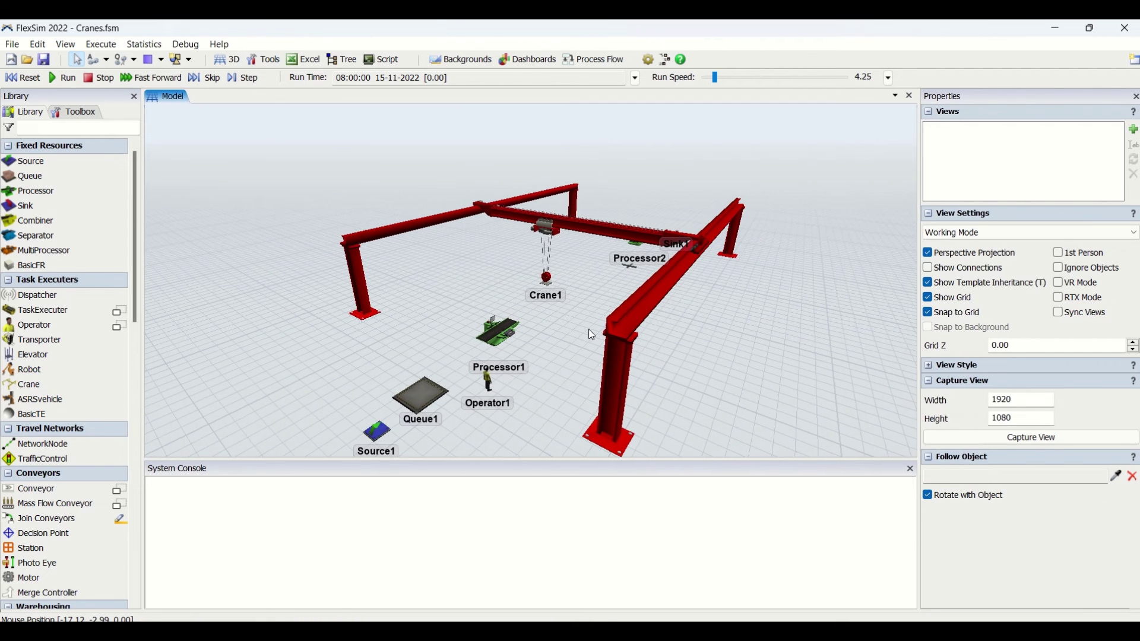
pyautogui.moveTo(582, 327); pyautogui.dragTo(574, 333, button='right')
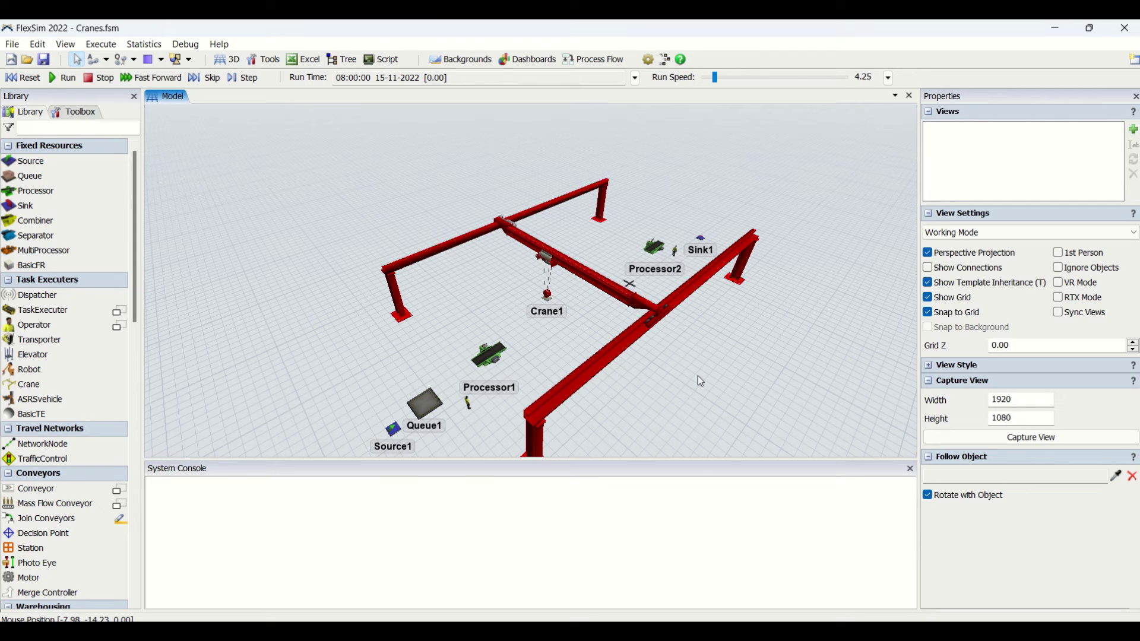
pyautogui.scroll(-2, 708, 366)
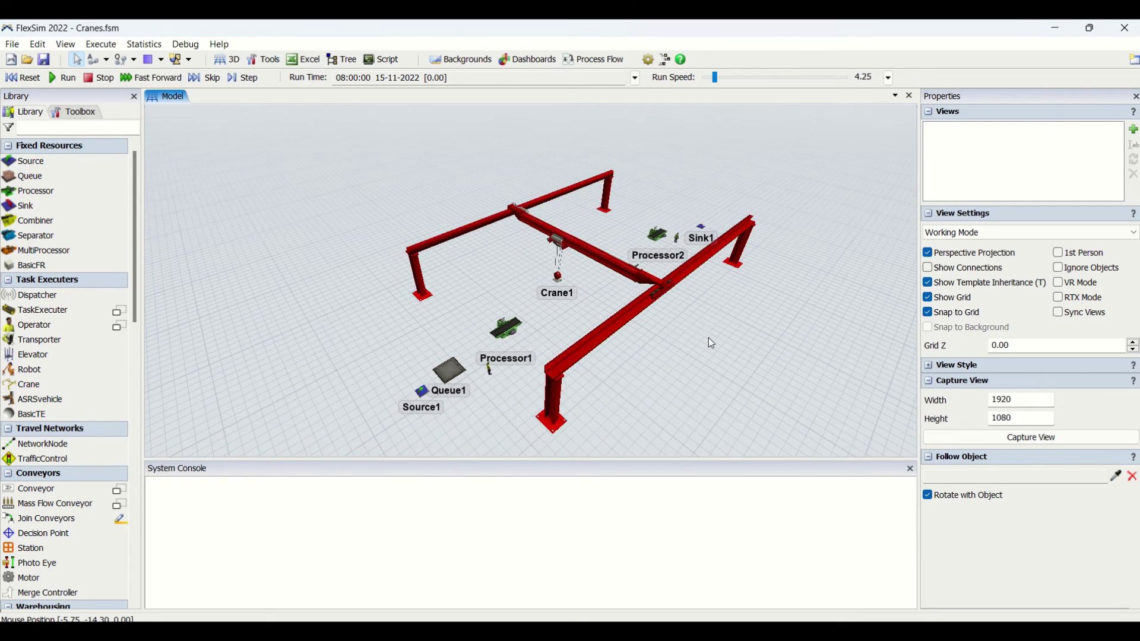
pyautogui.click(616, 322)
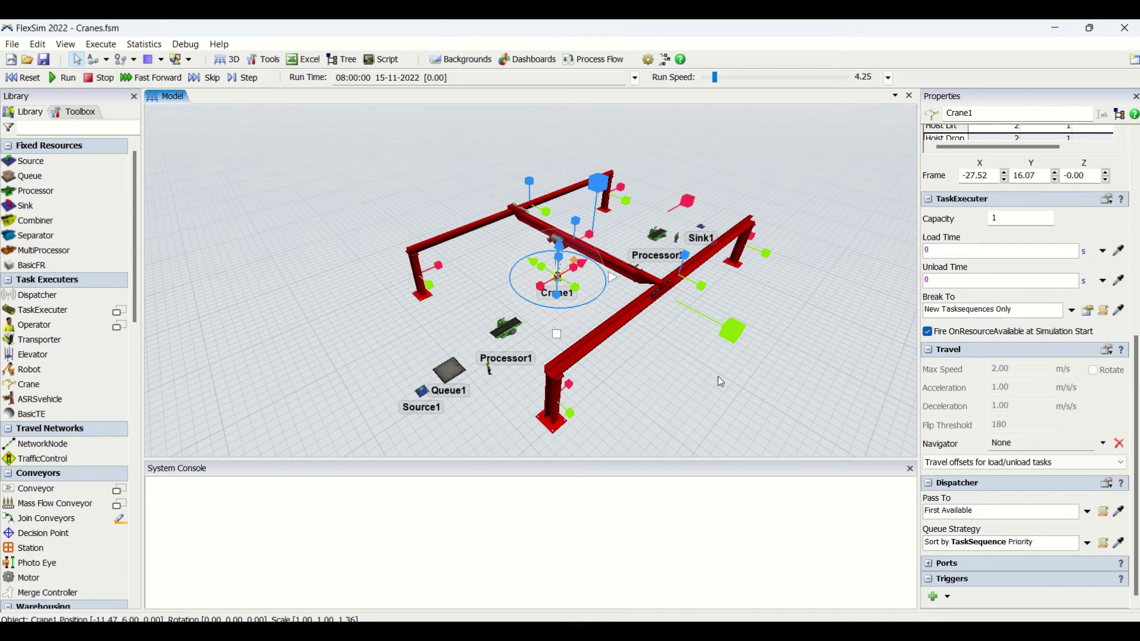
# - Show Crane1's Central Ports, confirming Processor1 as the only connection, then list trigger events
pyautogui.click(930, 564)
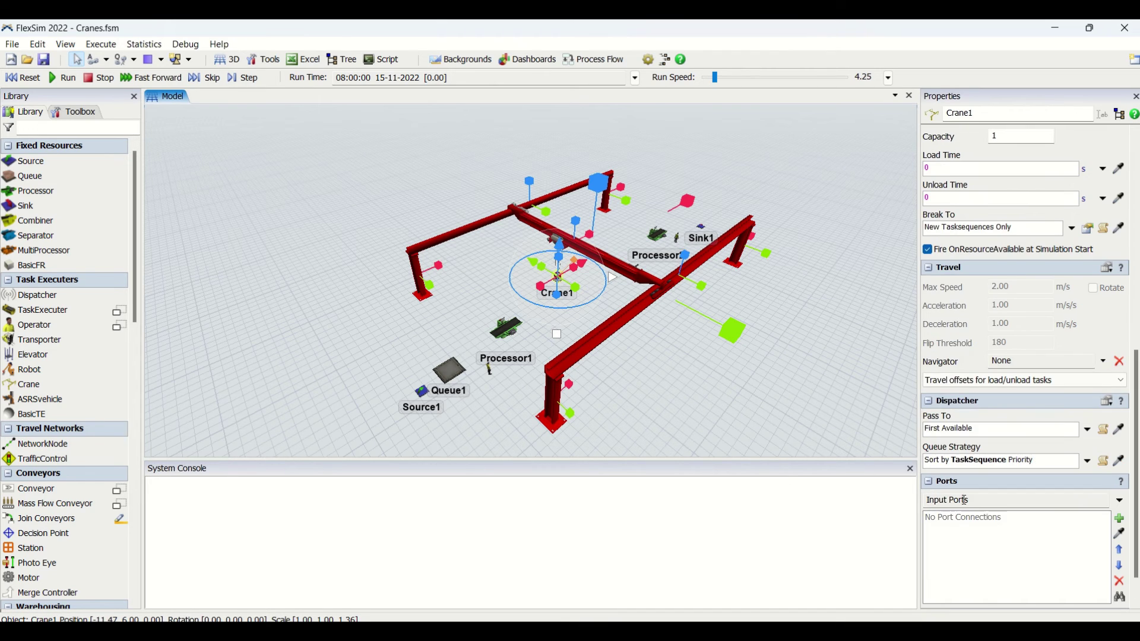
pyautogui.click(1116, 503)
pyautogui.click(1101, 534)
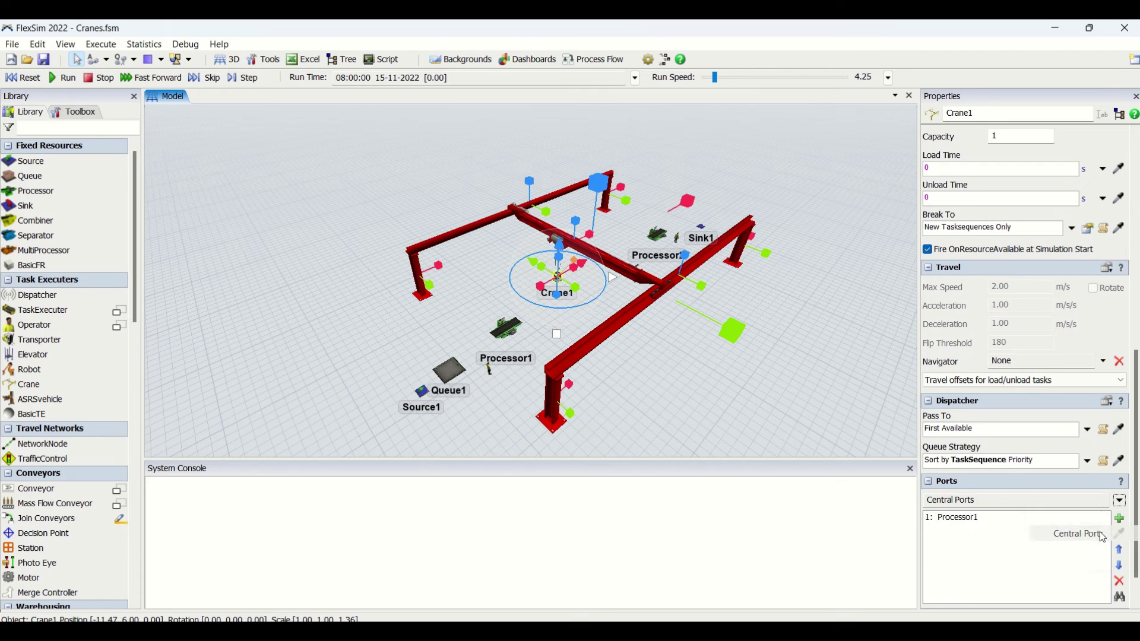
pyautogui.click(1121, 502)
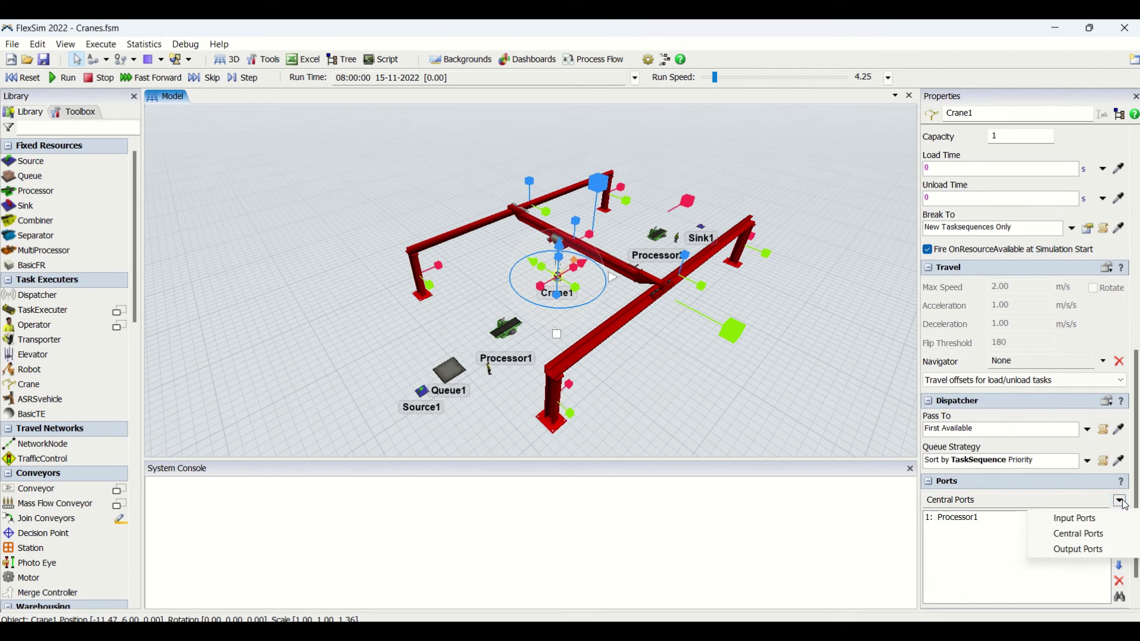
pyautogui.click(733, 383)
pyautogui.click(607, 338)
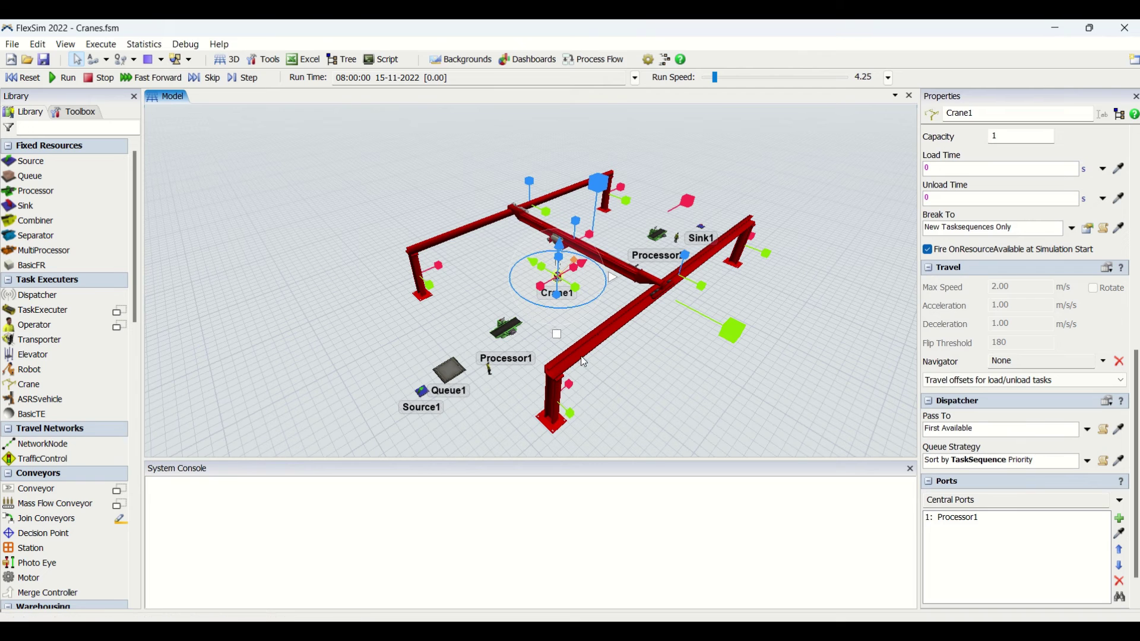
pyautogui.click(941, 484)
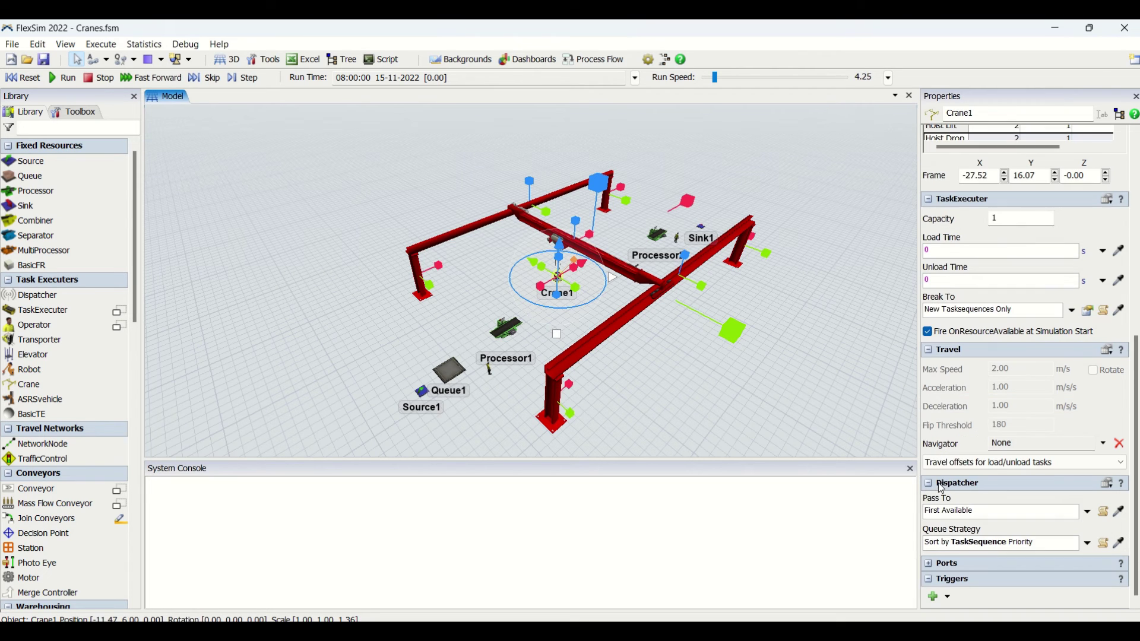
pyautogui.click(942, 599)
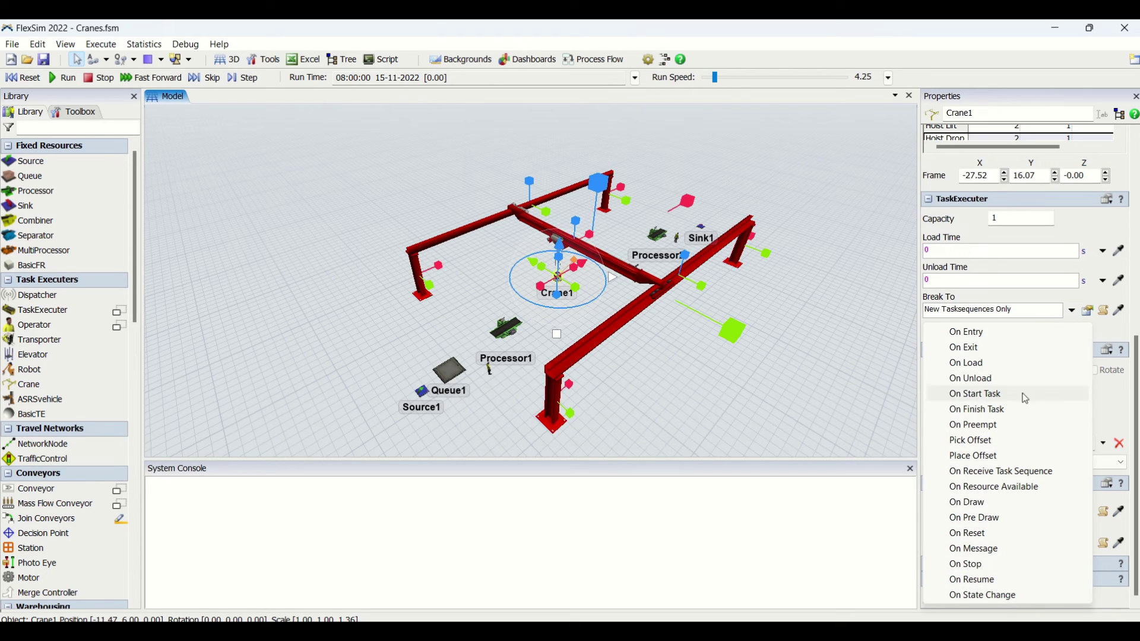
# - Add an On Finish Task trigger to Crane1, browsing Data and Control actions without adding any
pyautogui.click(1025, 410)
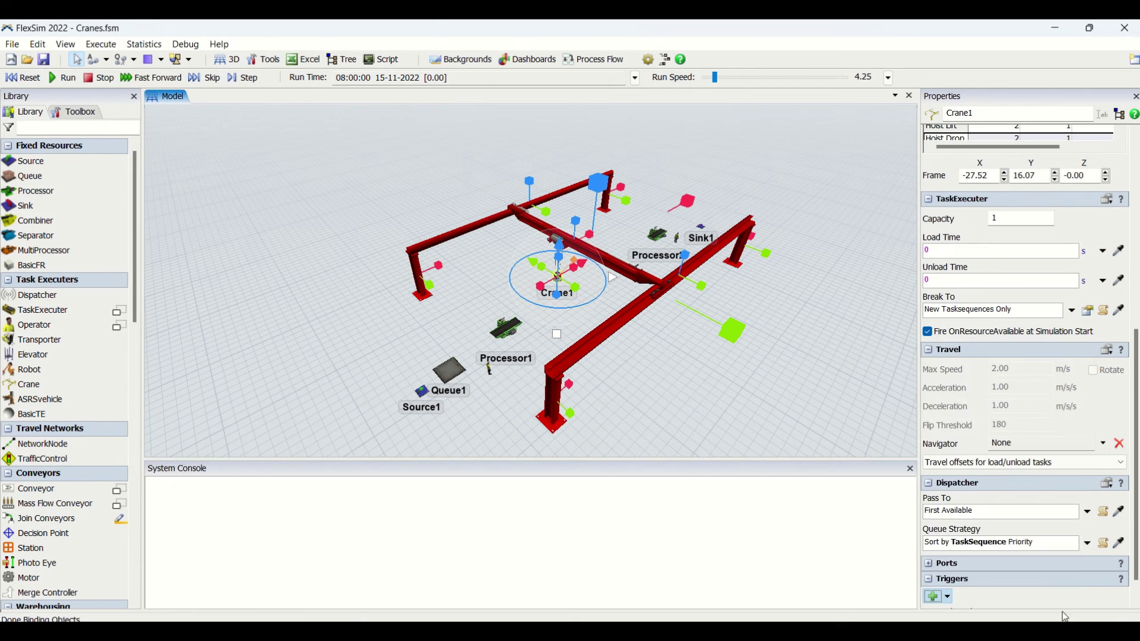
pyautogui.click(1135, 604)
pyautogui.scroll(-1, 1137, 588)
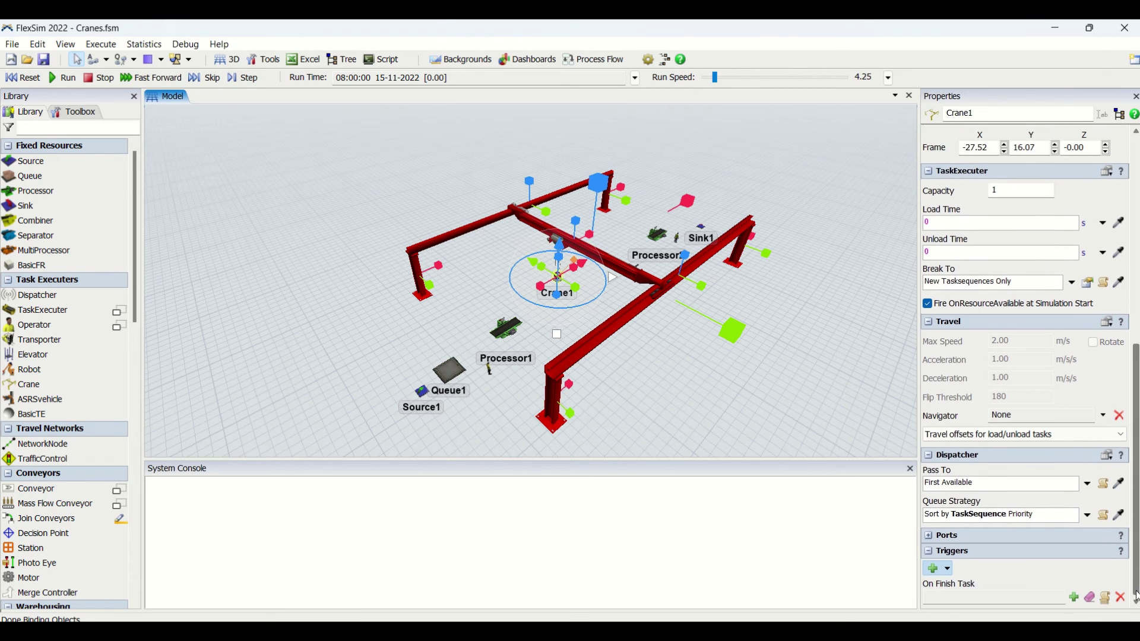
pyautogui.click(1075, 597)
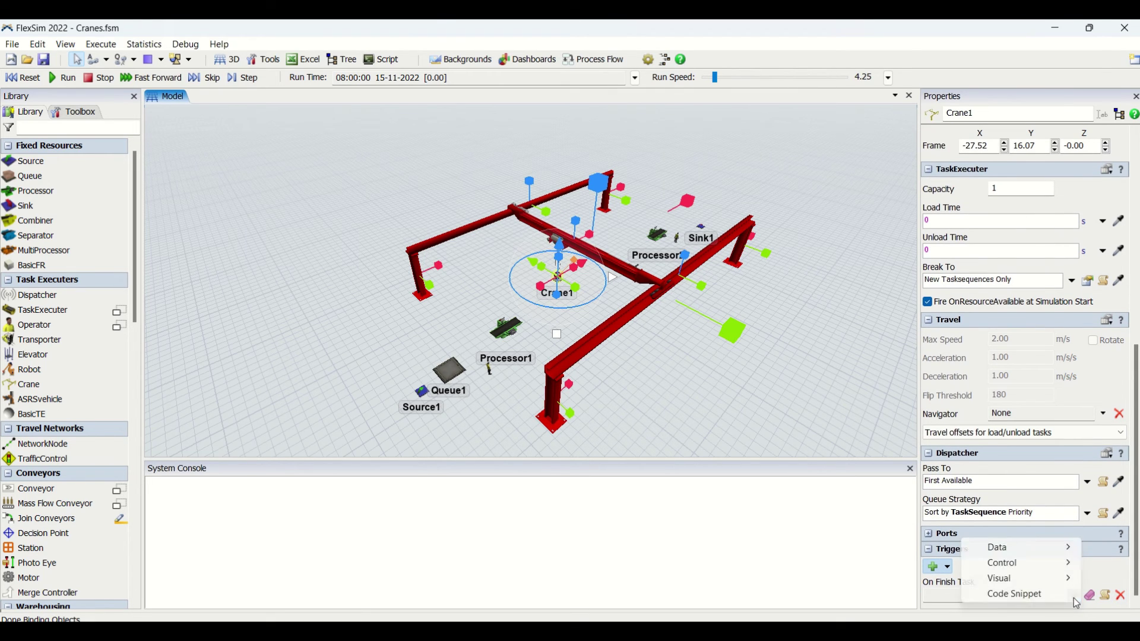
pyautogui.moveTo(1064, 551)
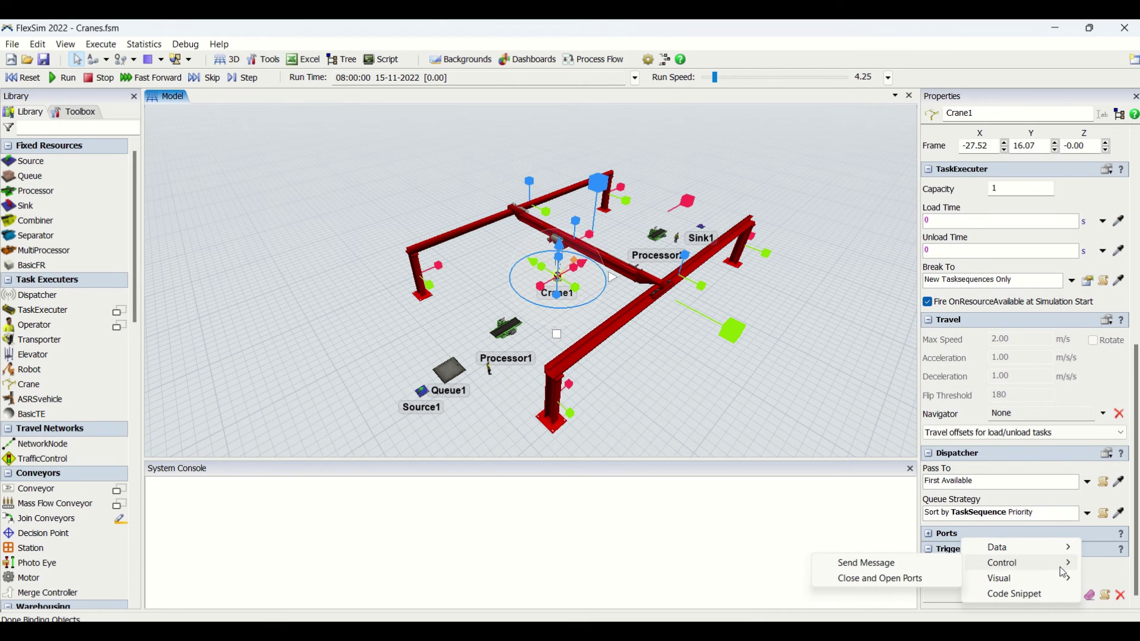
pyautogui.click(1107, 572)
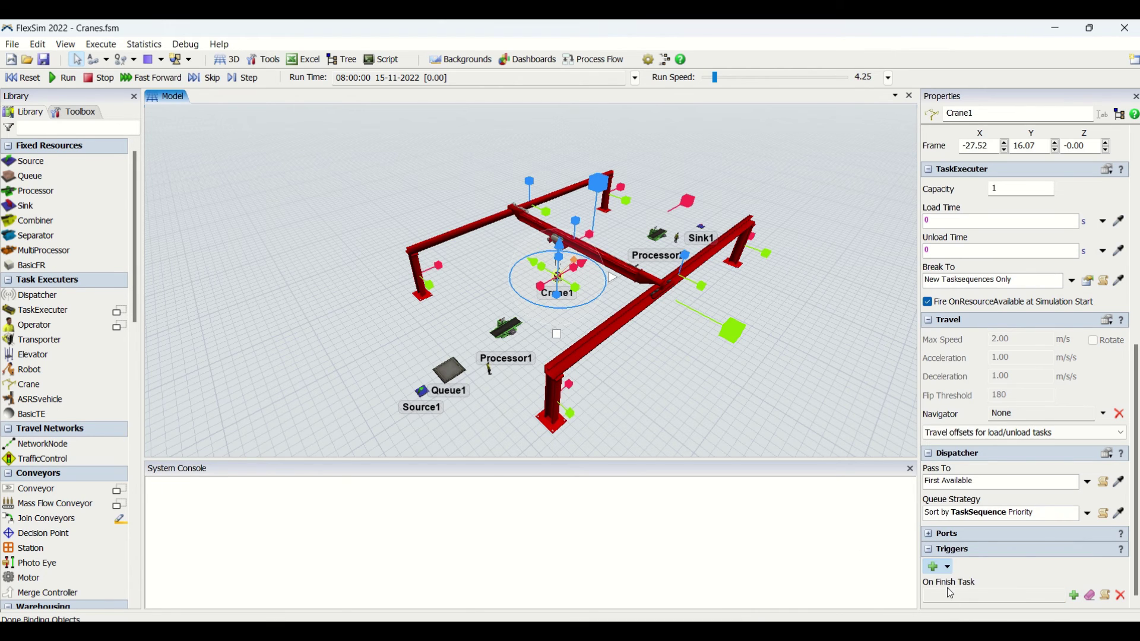
pyautogui.click(1075, 596)
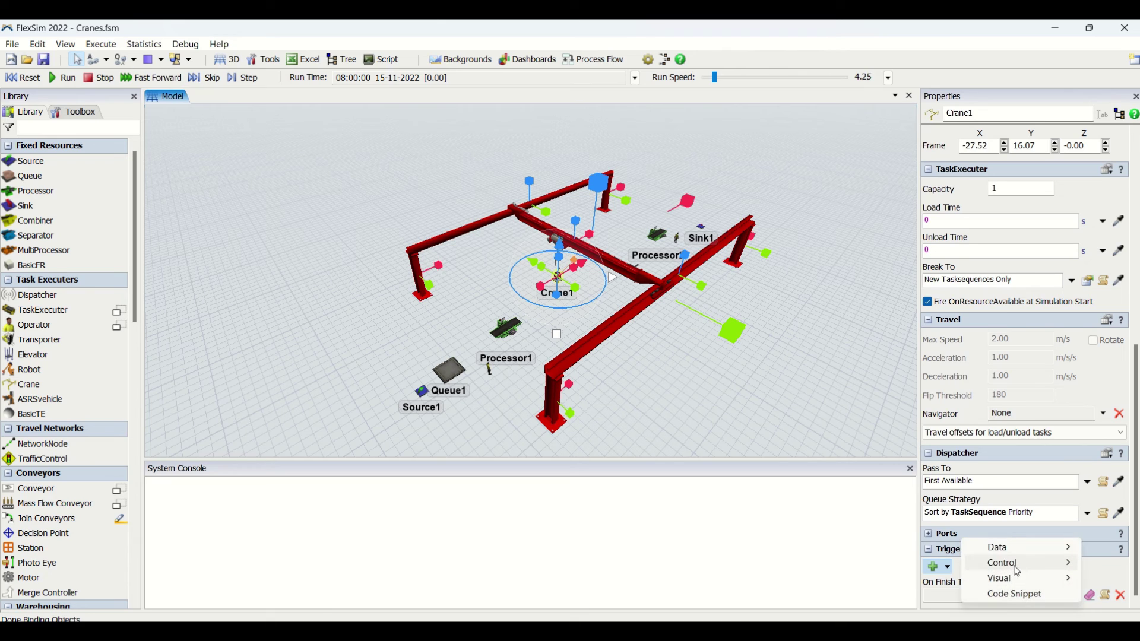
pyautogui.moveTo(1017, 572)
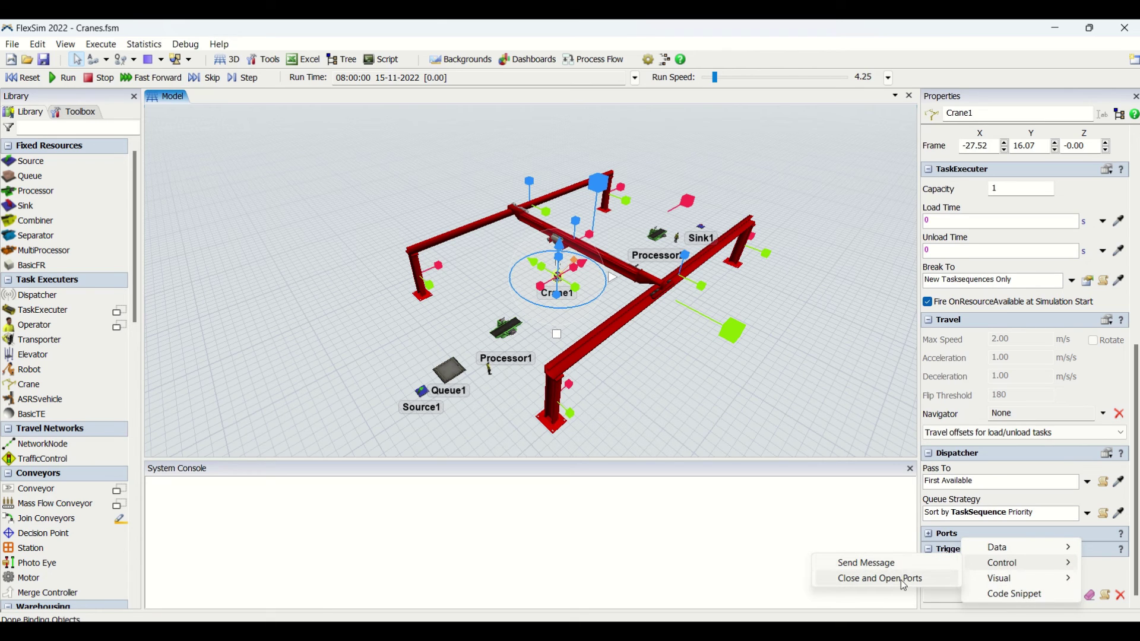
pyautogui.moveTo(987, 585)
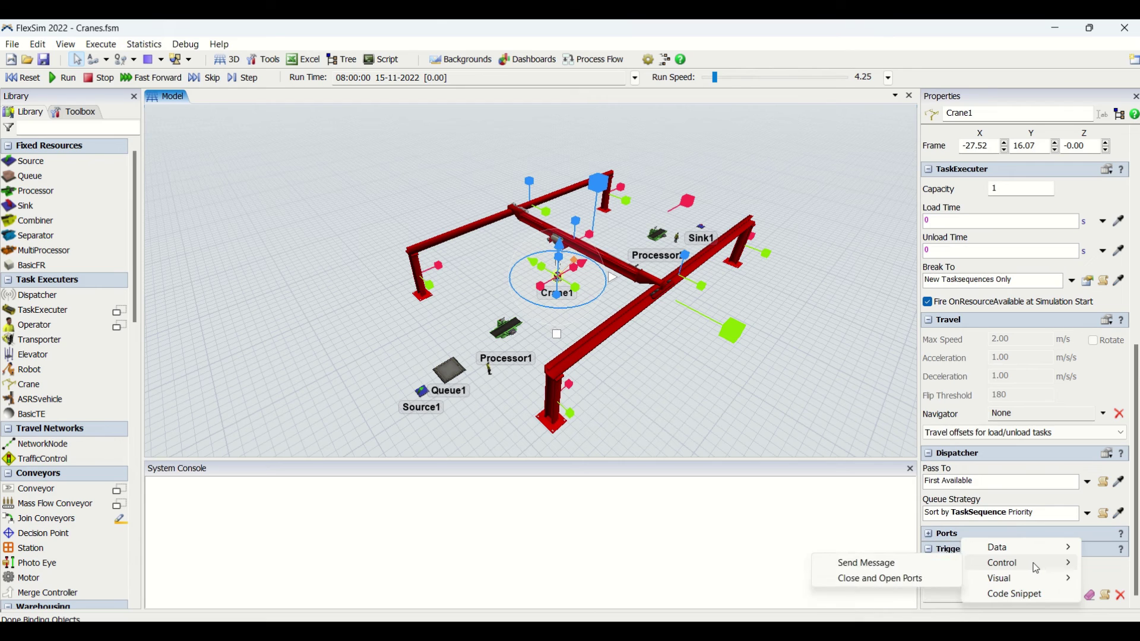
pyautogui.press('Escape')
pyautogui.press('Escape')
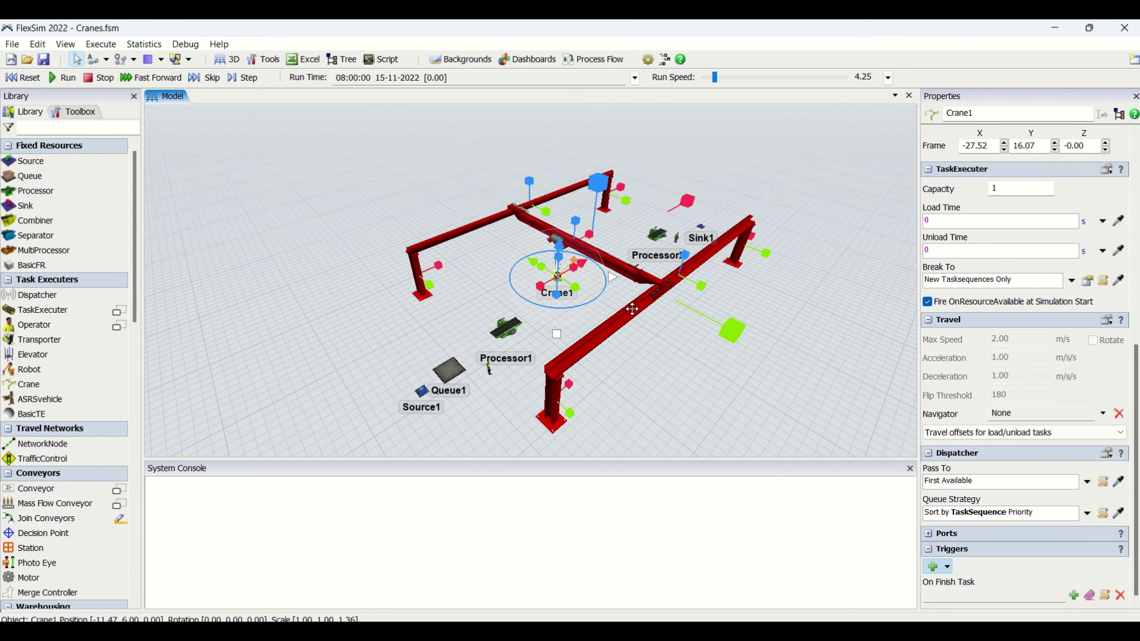
# - Deselect Crane1 and start the simulation run
pyautogui.click(719, 356)
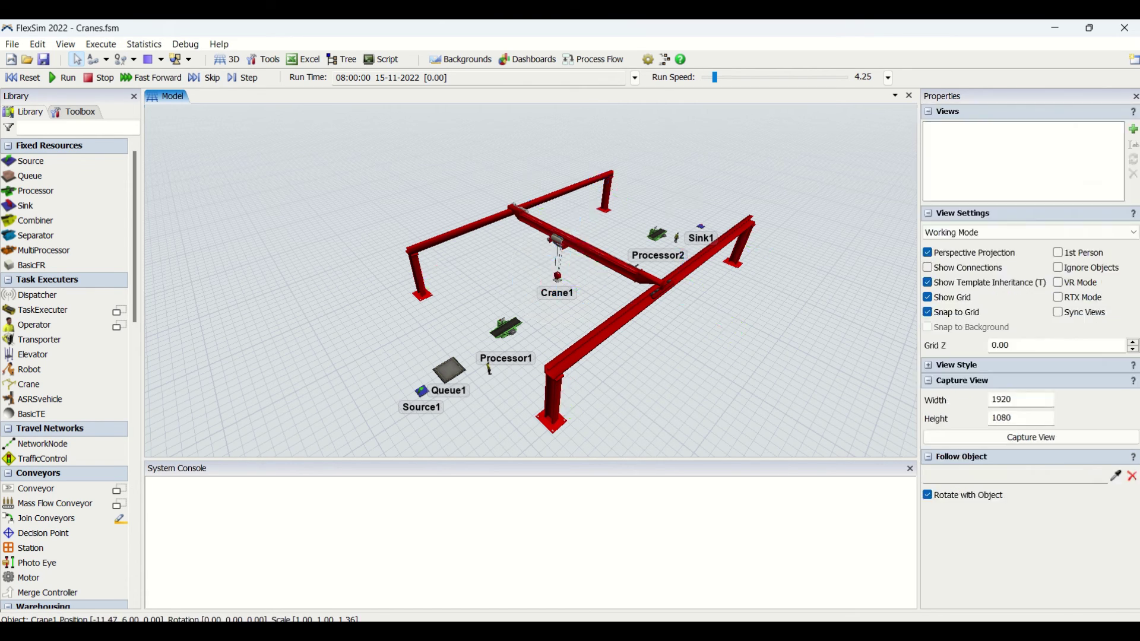
pyautogui.click(660, 318)
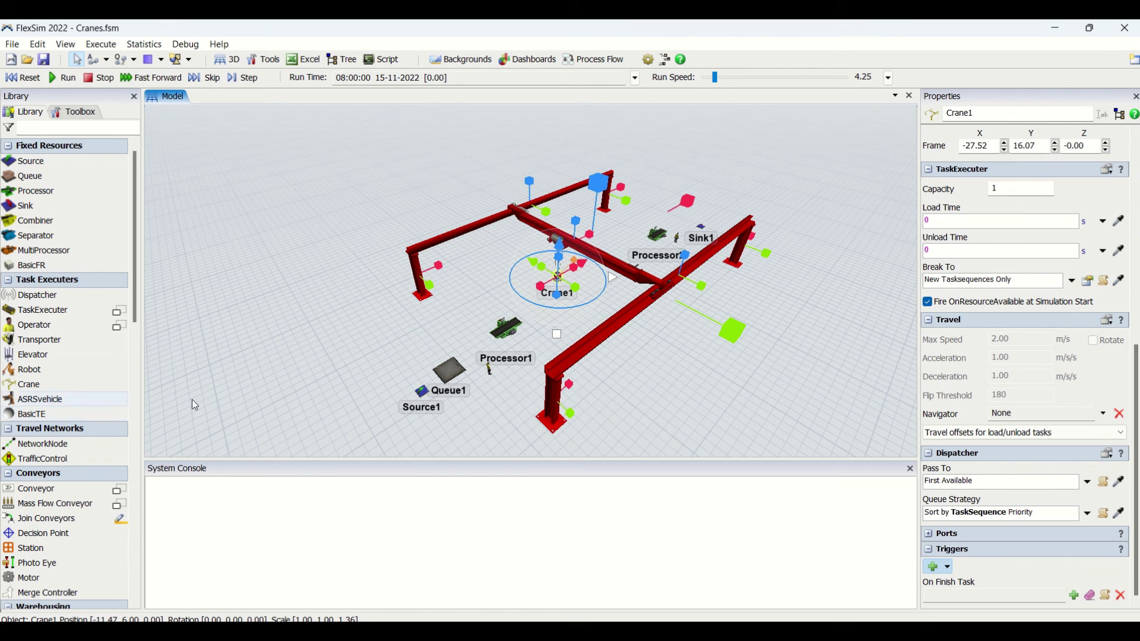
pyautogui.click(304, 399)
pyautogui.moveTo(386, 391); pyautogui.dragTo(339, 367)
pyautogui.click(547, 313)
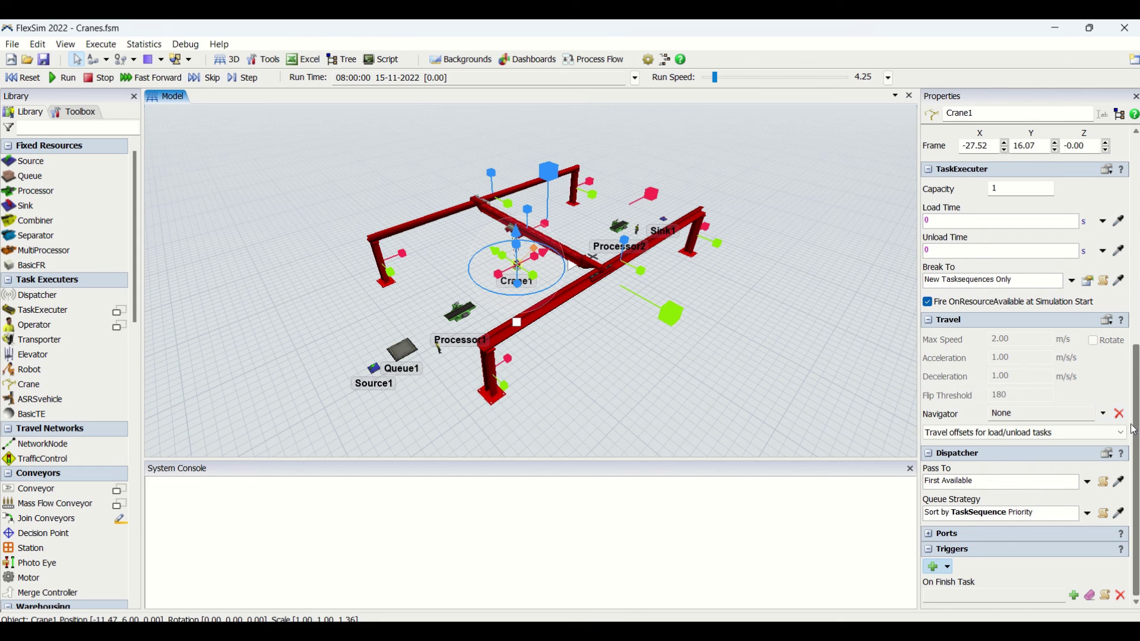
pyautogui.click(567, 318)
pyautogui.click(67, 78)
# - Slow the run speed to 0.84 and zoom and orbit to watch the crane carry items
pyautogui.moveTo(717, 79); pyautogui.dragTo(715, 79)
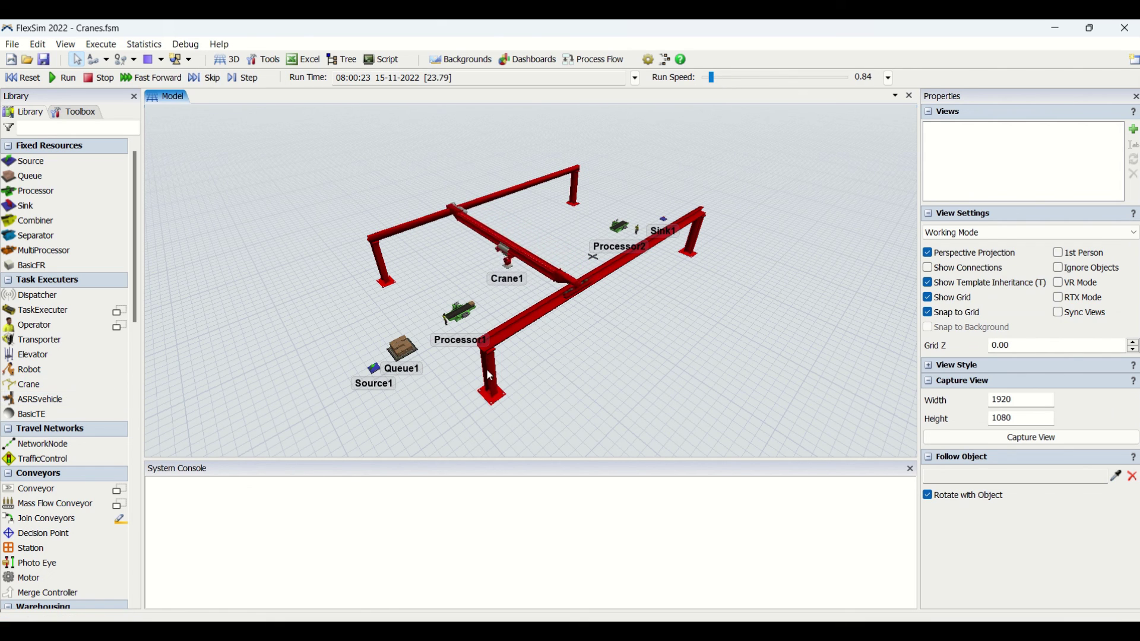
pyautogui.scroll(3, 550, 319)
pyautogui.scroll(-6, 599, 377)
pyautogui.scroll(4, 547, 360)
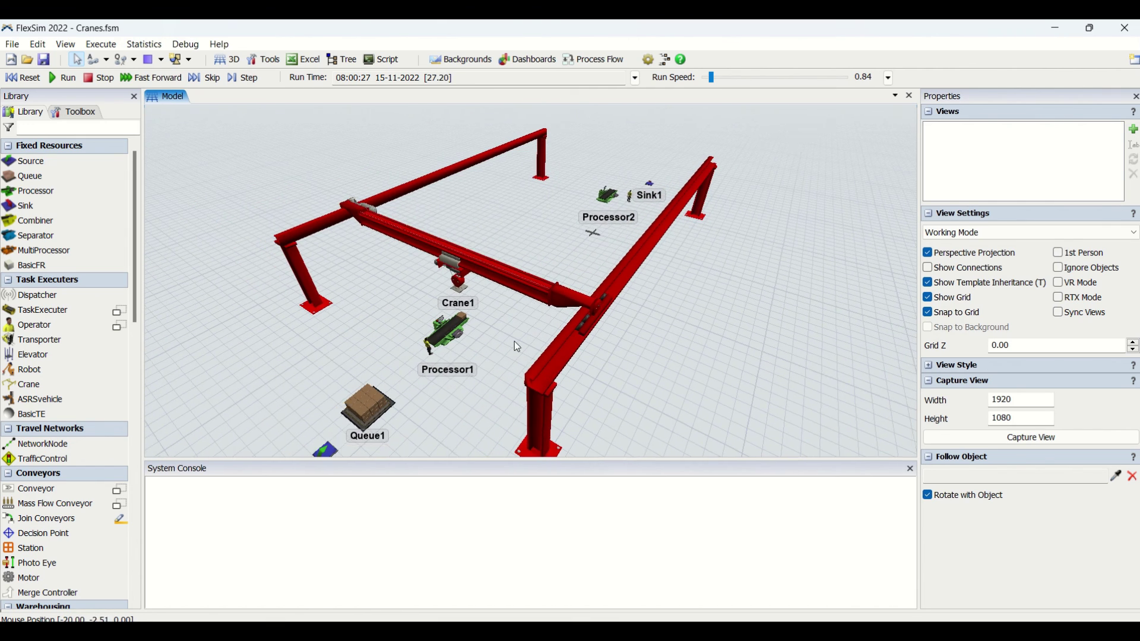
pyautogui.scroll(-1, 516, 333)
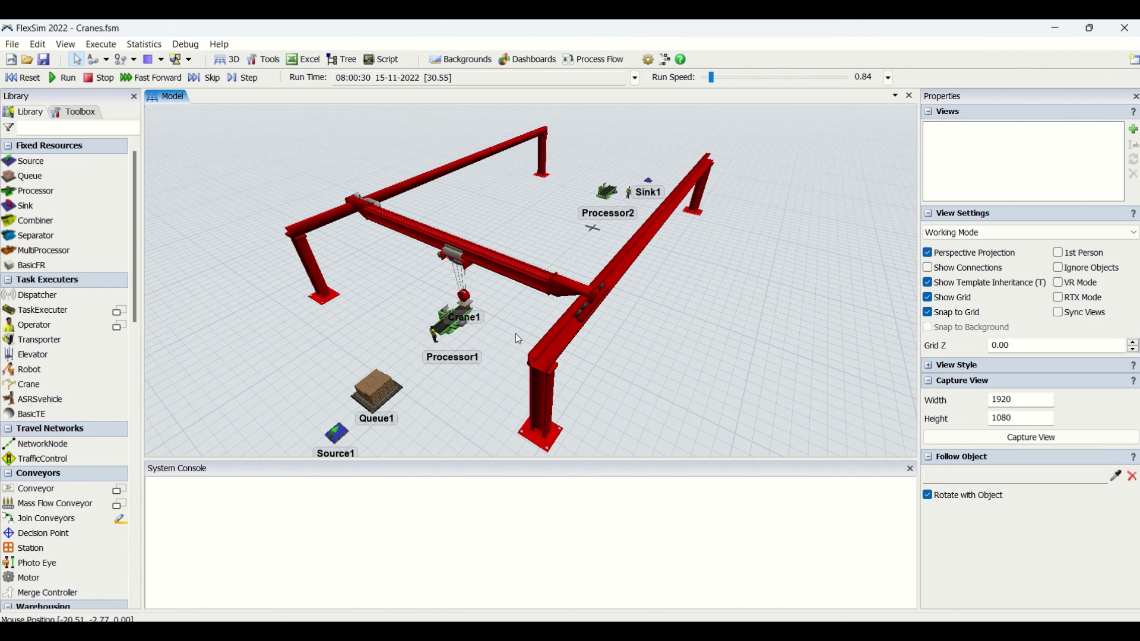
pyautogui.scroll(-1, 515, 333)
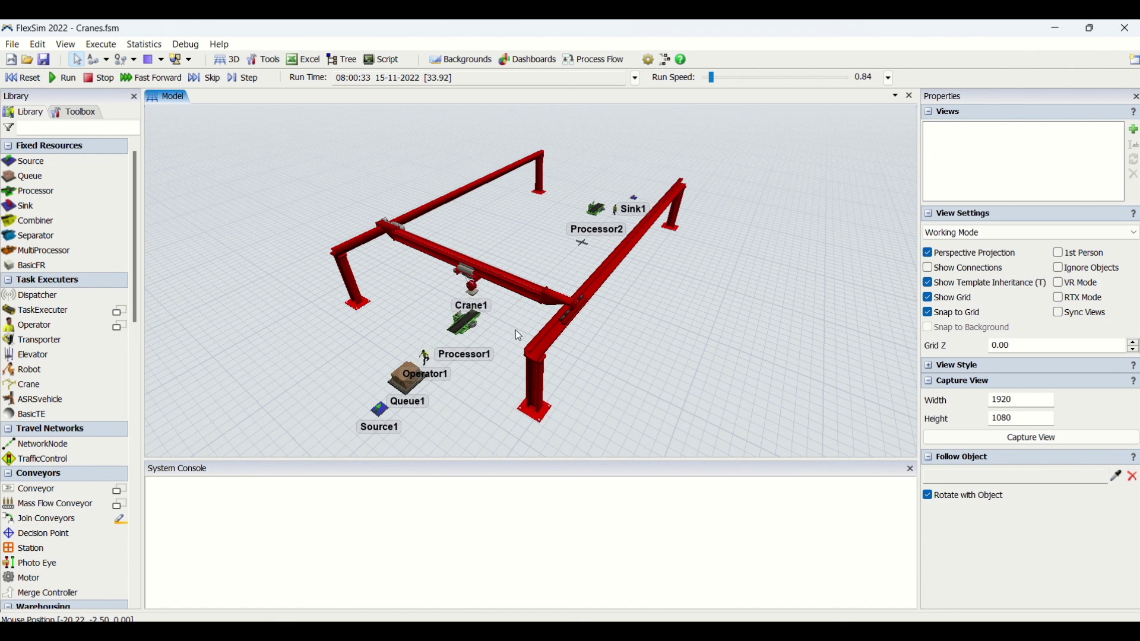
pyautogui.moveTo(516, 331)
pyautogui.mouseDown(button='right')
pyautogui.moveTo(506, 323)
pyautogui.moveTo(516, 332)
pyautogui.mouseUp(button='right')
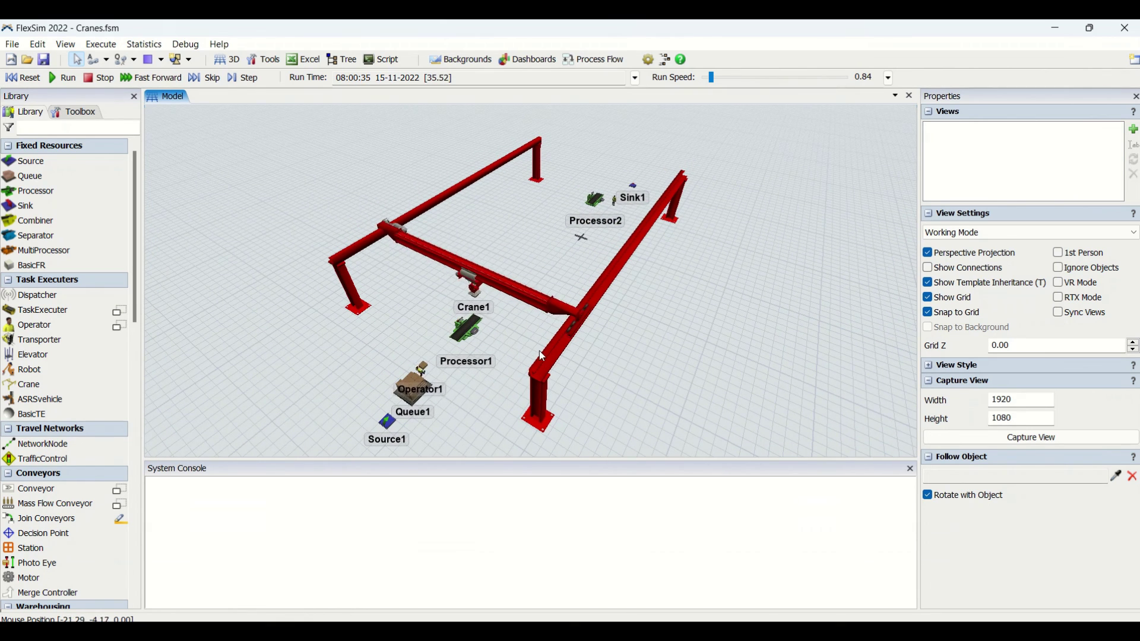